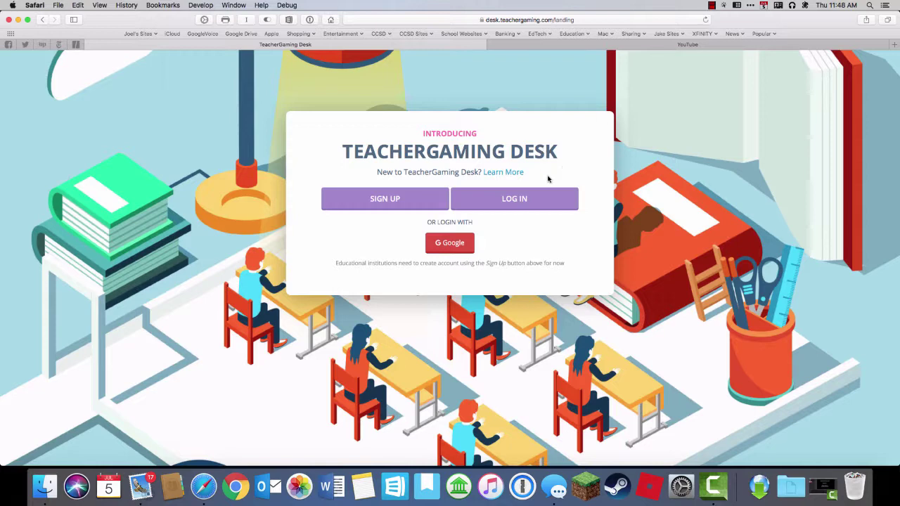
Log in to the existing TeacherGaming account by filling in the saved email and account password
left_click(514, 199)
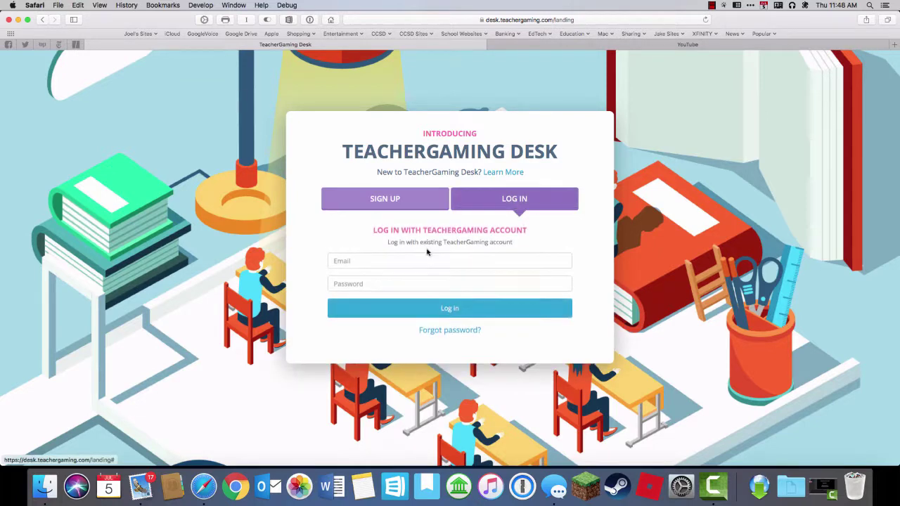
left_click(411, 261)
left_click(403, 277)
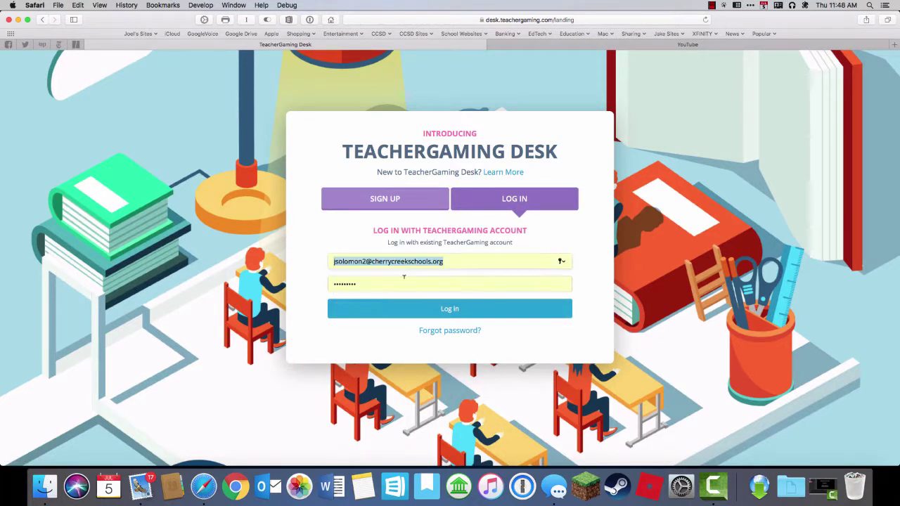
left_click(427, 314)
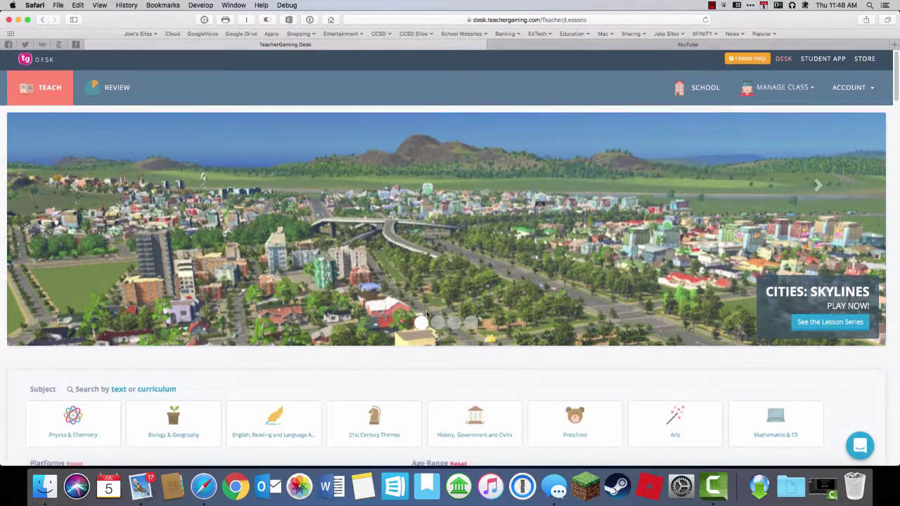
Open the list of favorited lessons from the lesson browsing page
scroll(426, 315, "down", 8)
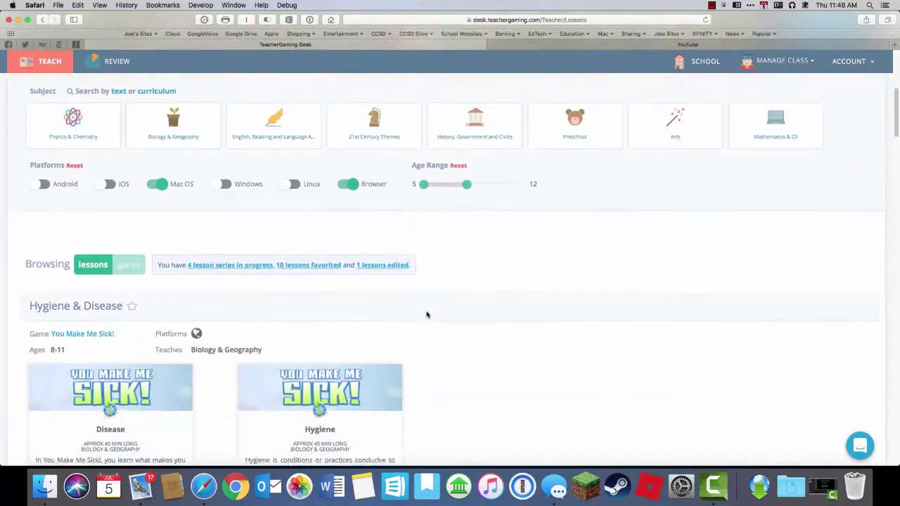
scroll(426, 314, "down", 3)
scroll(425, 314, "down", 1)
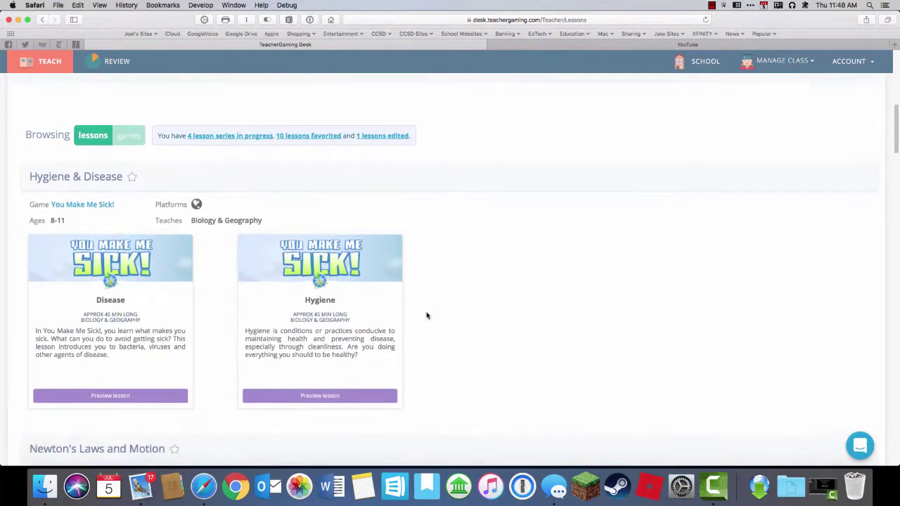
scroll(426, 316, "down", 1)
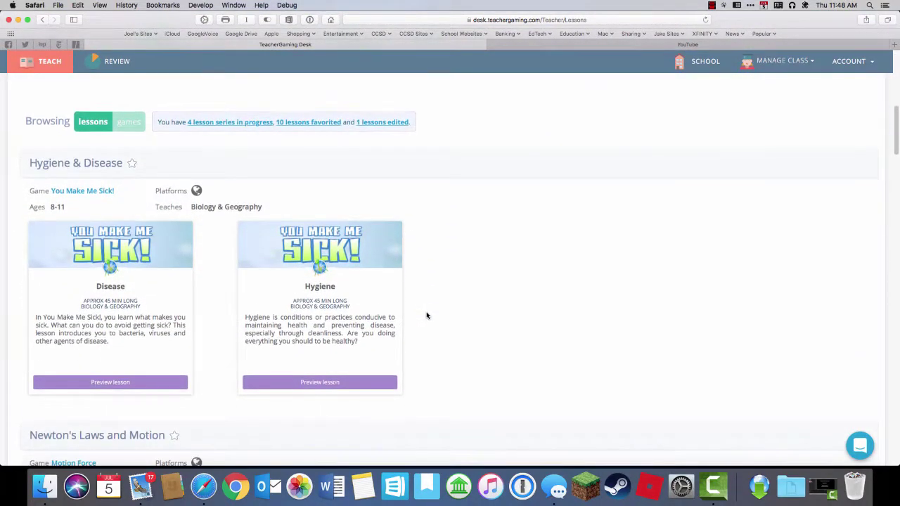
left_click(312, 122)
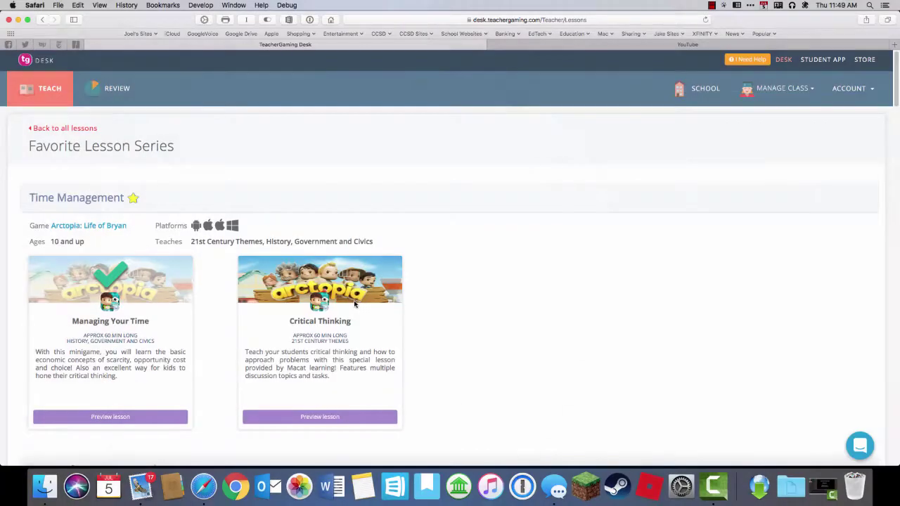
Find the Fractions series for Slice Fractions among the favorites and open the preview of its final Review lesson
scroll(354, 304, "down", 5)
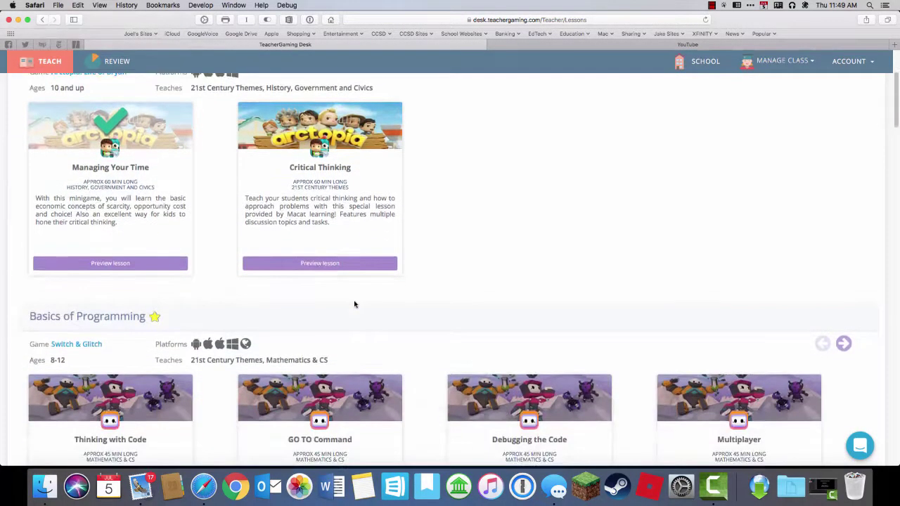
scroll(354, 304, "down", 20)
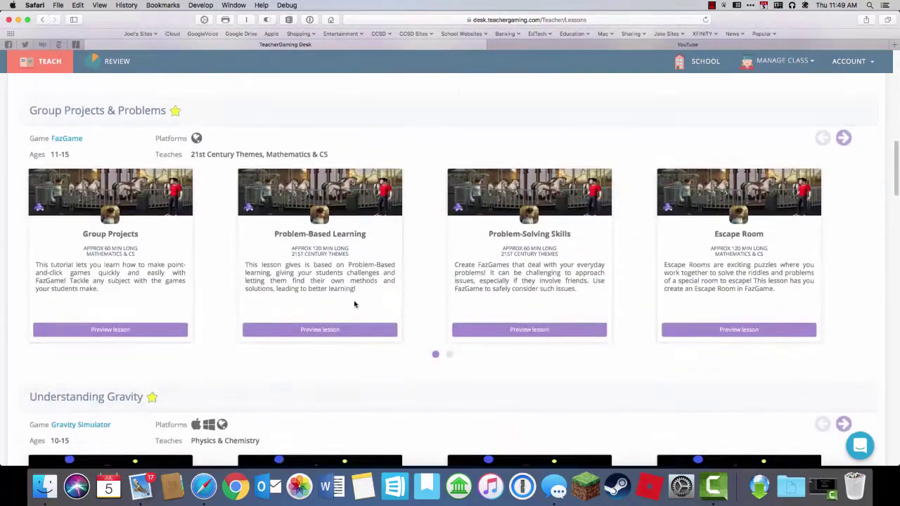
scroll(354, 303, "down", 18)
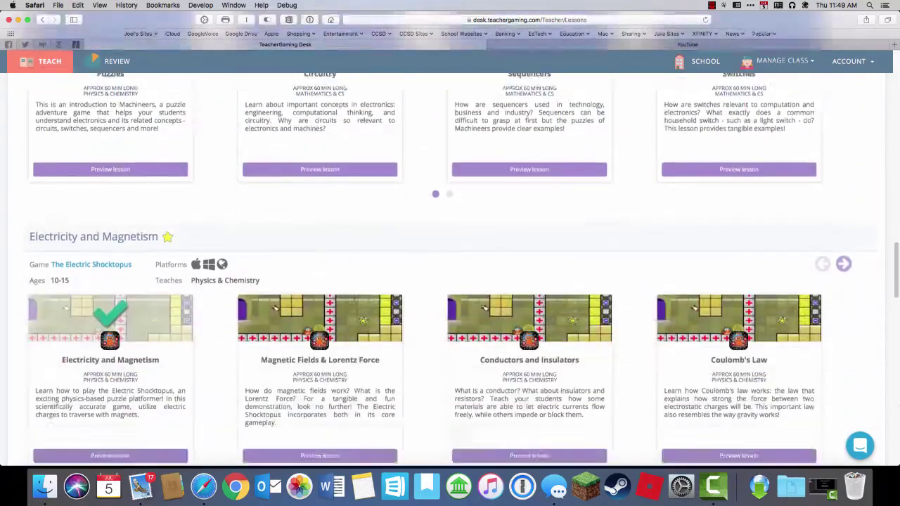
scroll(354, 301, "down", 15)
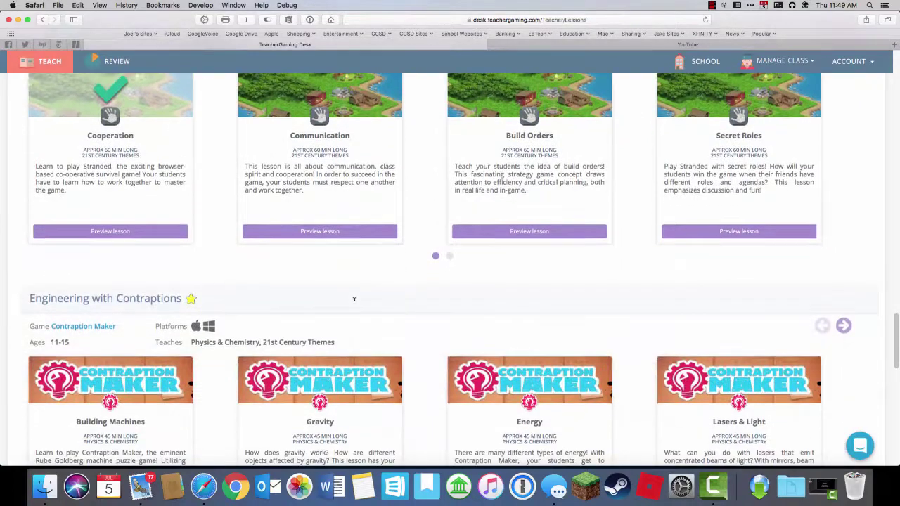
scroll(353, 301, "down", 12)
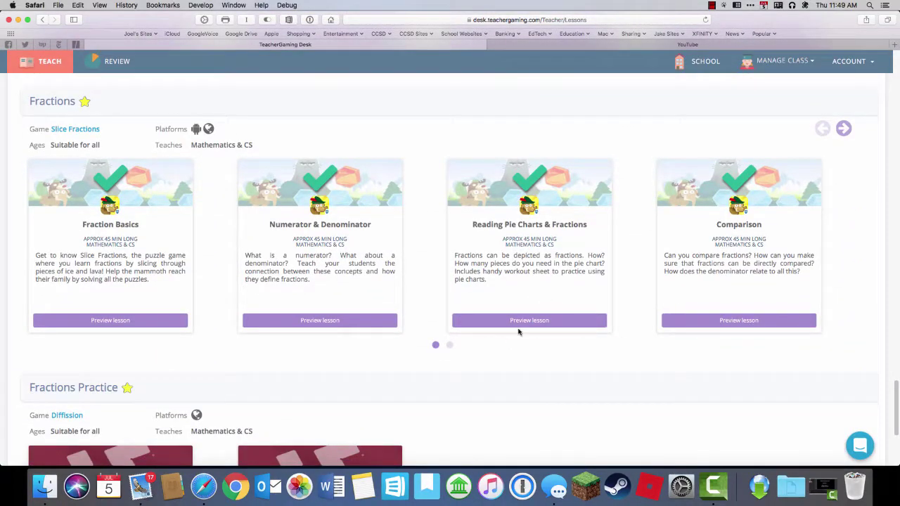
left_click(843, 129)
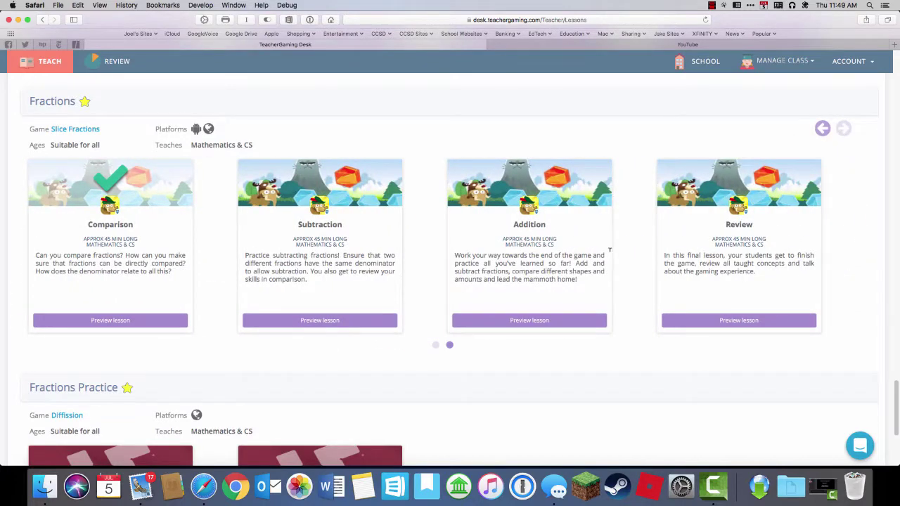
left_click(735, 322)
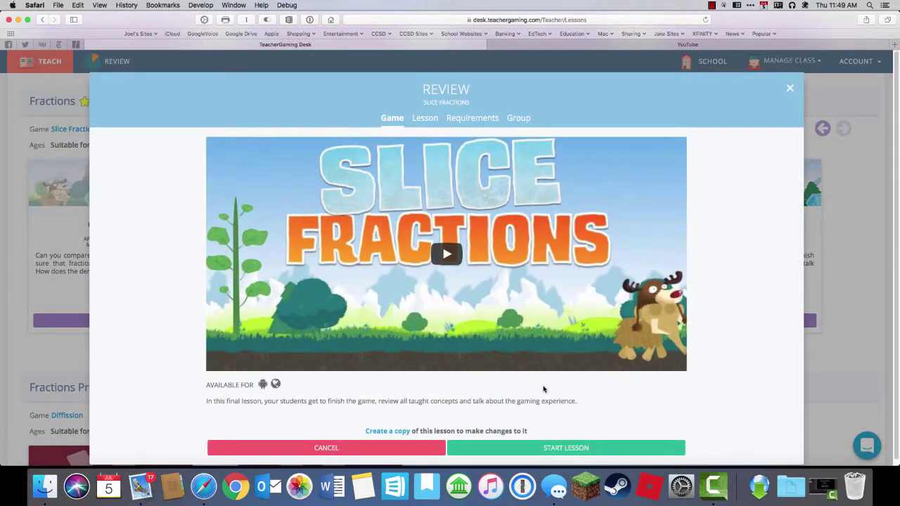
Create an editable copy of the Slice Fractions Review lesson and start the Review COPY version
left_click(384, 427)
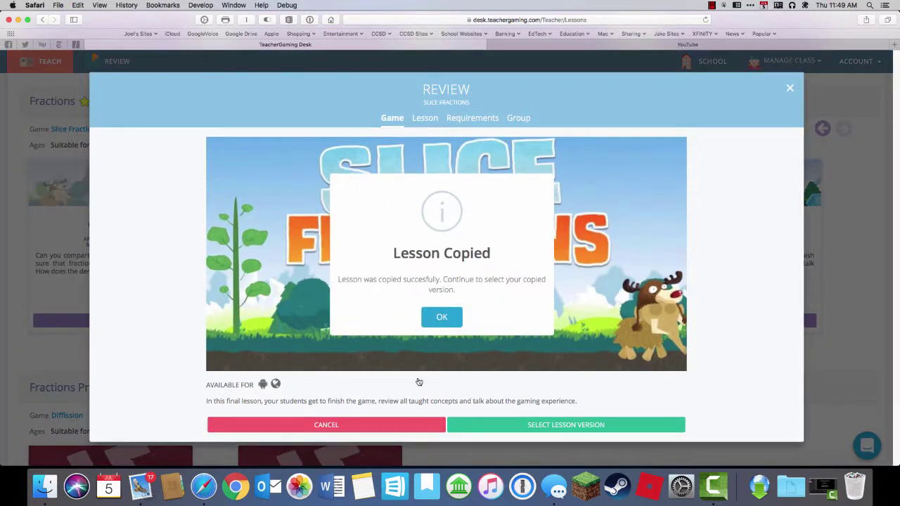
left_click(441, 318)
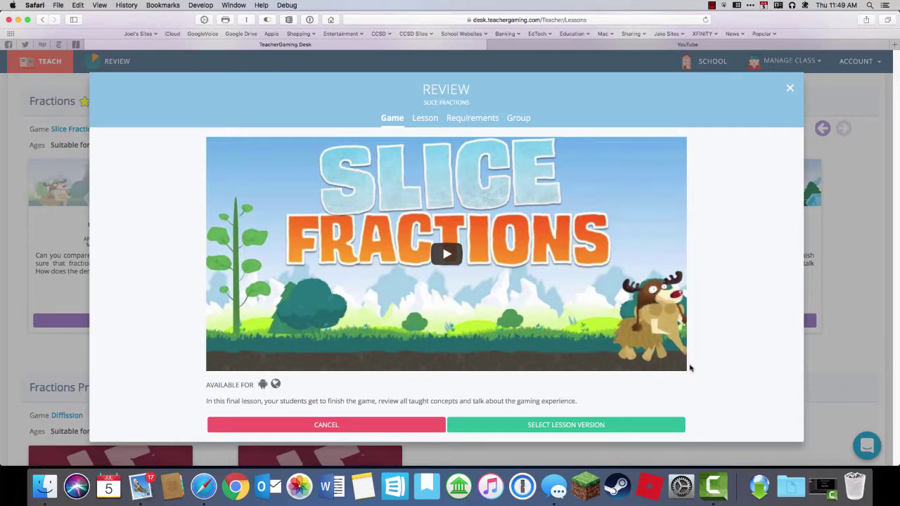
left_click(576, 424)
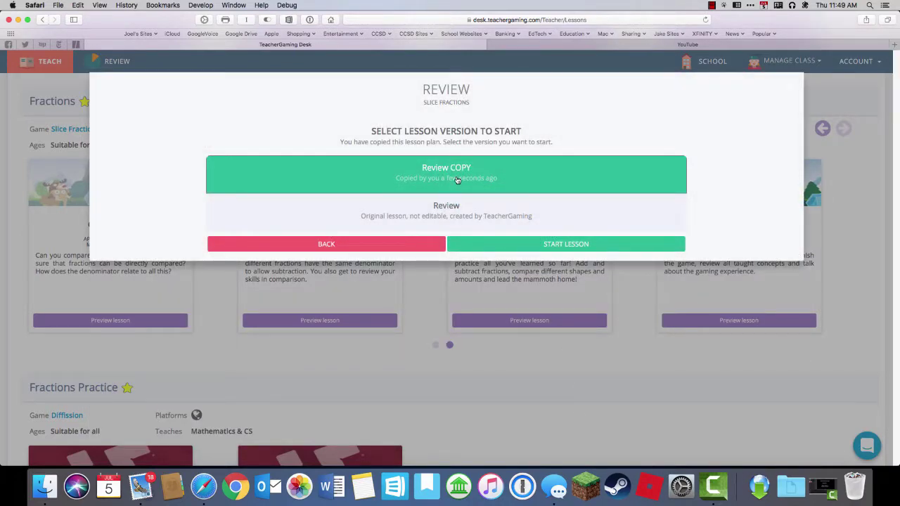
left_click(548, 245)
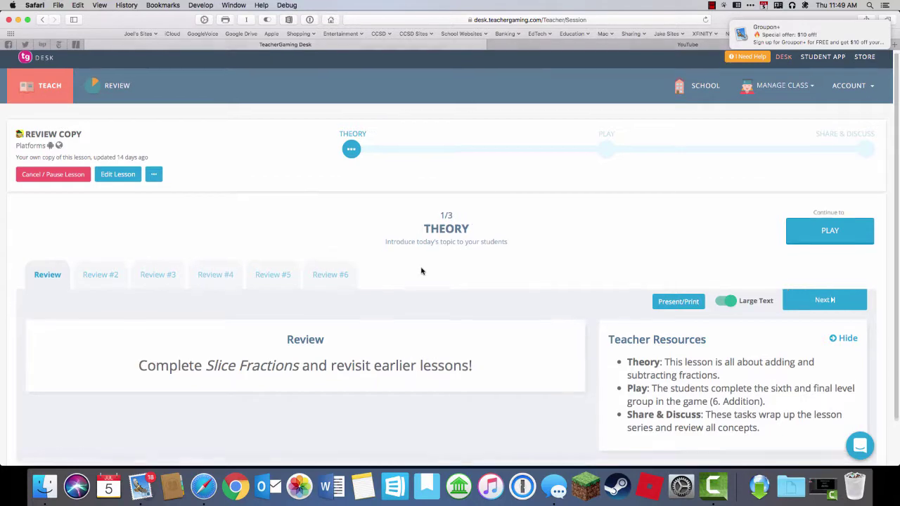
Open the help article about lesson editing from the copied lesson's additional options
left_click(115, 182)
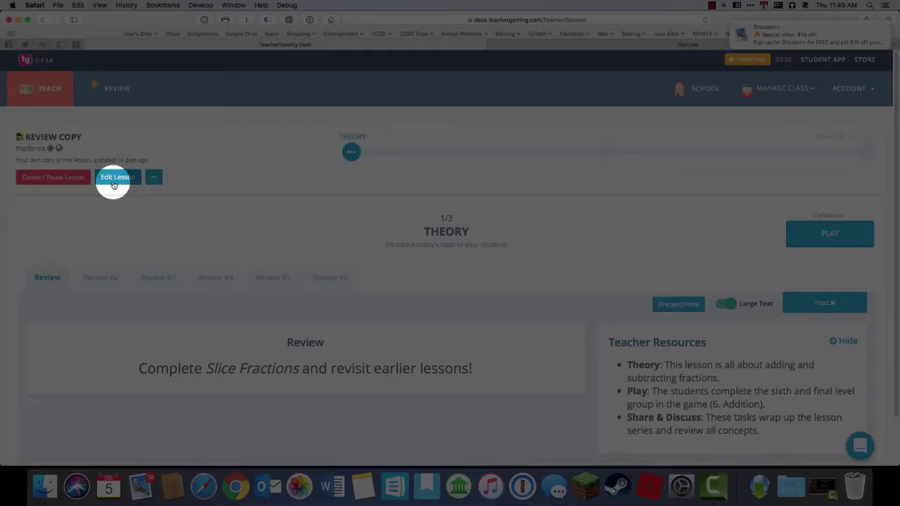
left_click(153, 178)
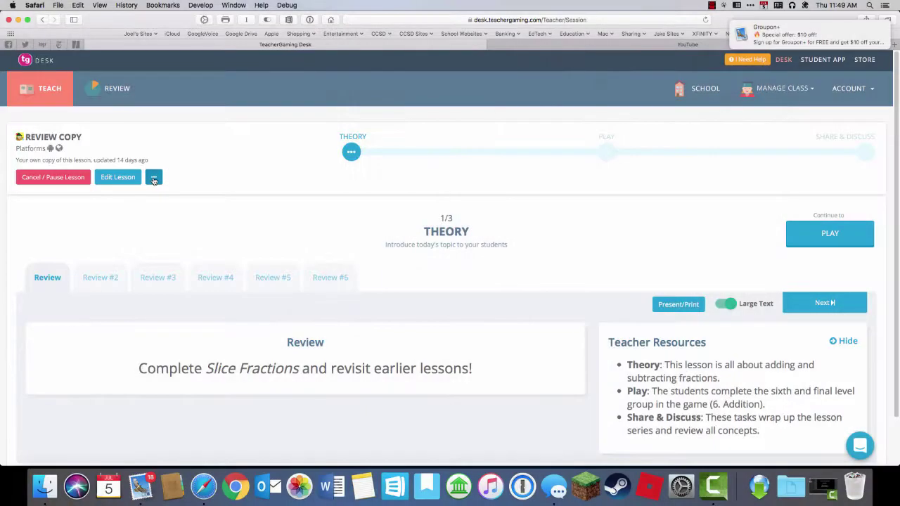
left_click(153, 180)
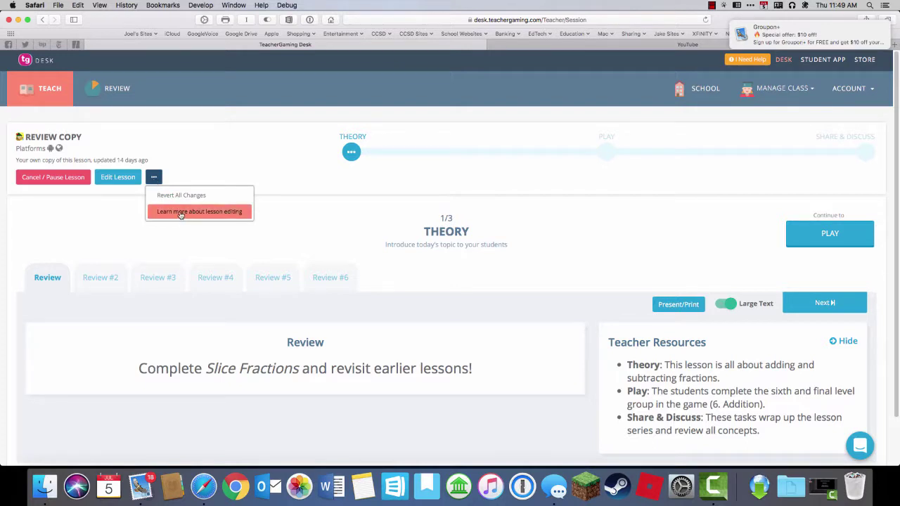
left_click(181, 214)
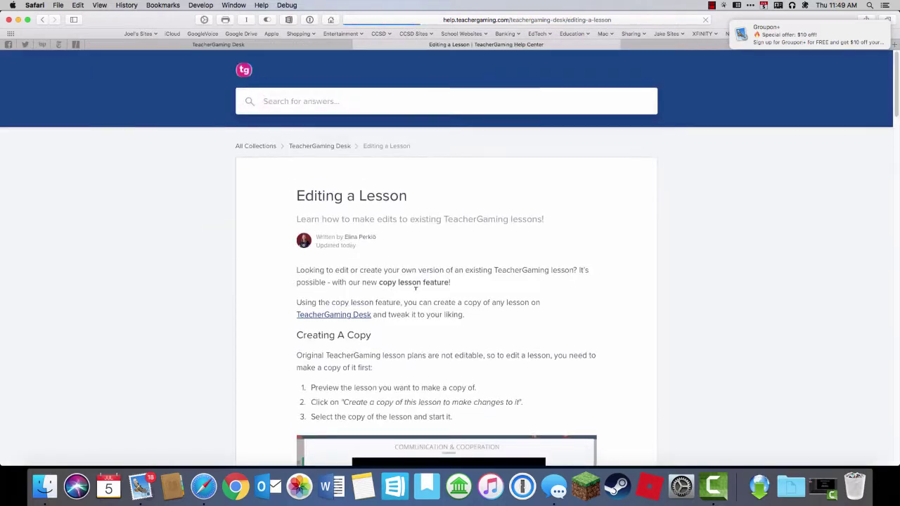
Read the help article's sections on creating a copy, running an edited lesson and editing a lesson
scroll(581, 329, "down", 3)
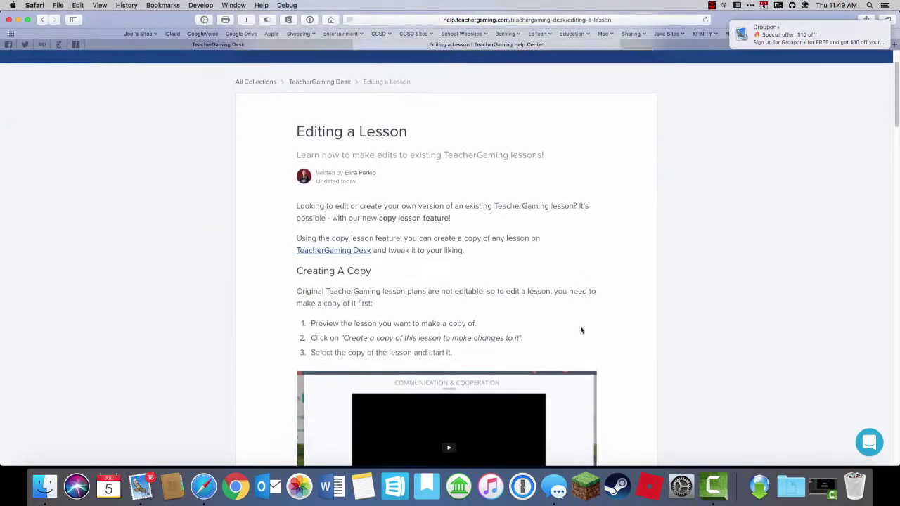
scroll(580, 329, "down", 2)
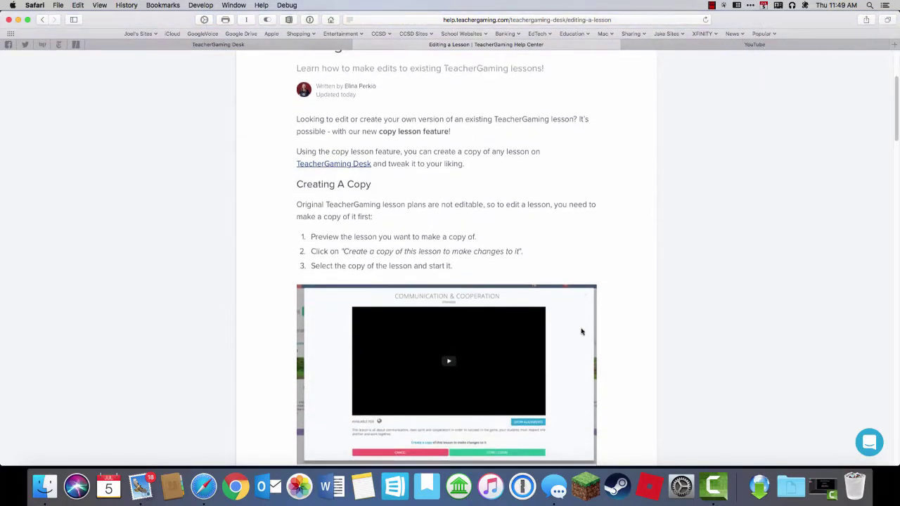
scroll(580, 331, "down", 6)
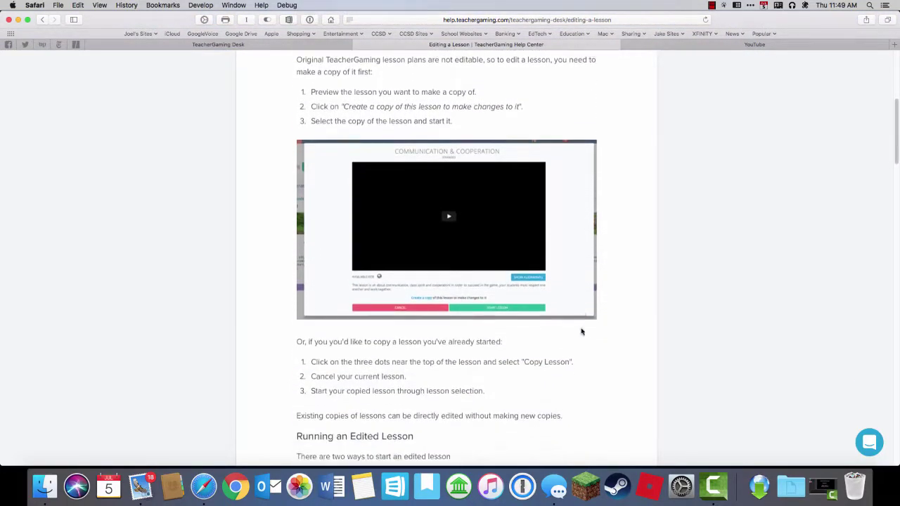
scroll(581, 331, "down", 8)
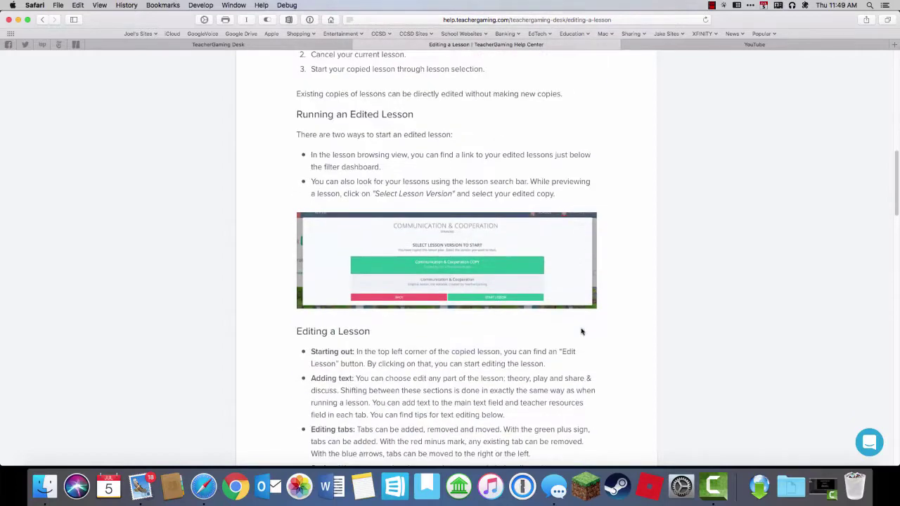
scroll(581, 331, "down", 3)
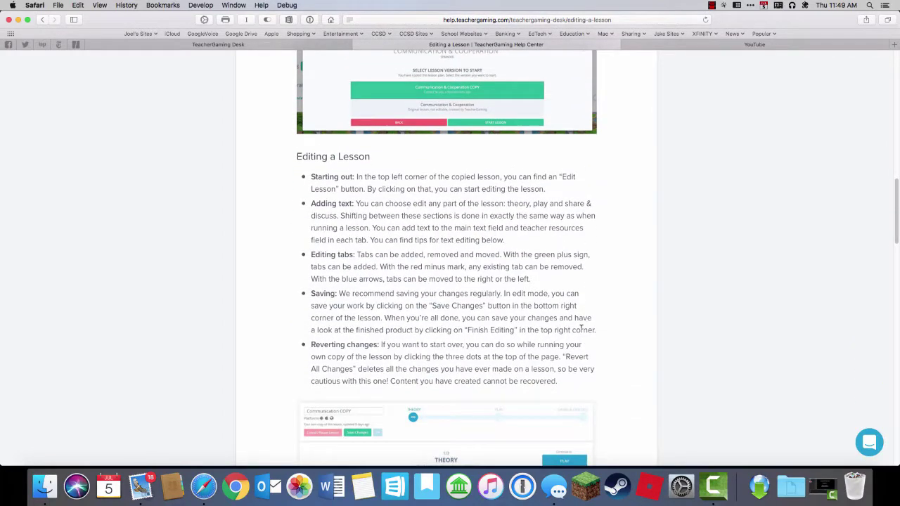
scroll(580, 327, "down", 8)
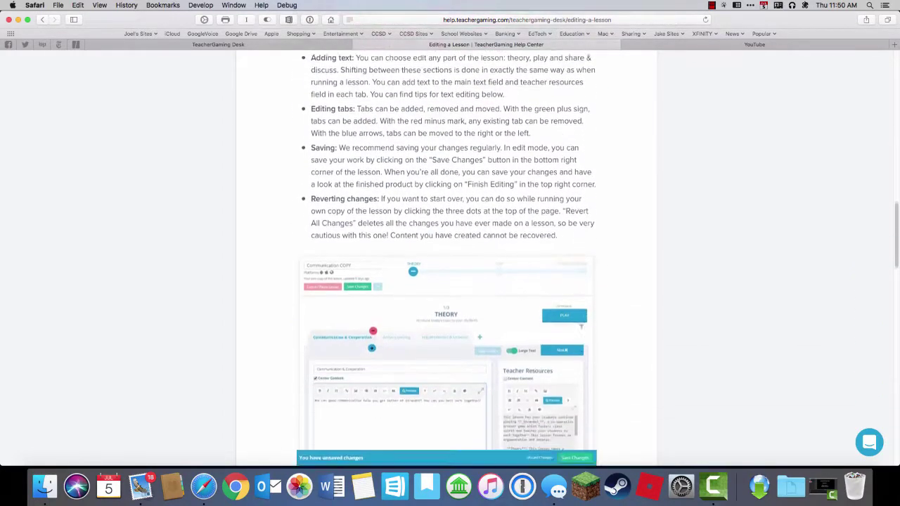
Review the article's Formatting Text section, covering the Markdown syntax from bold text through YouTube video and fraction
scroll(581, 331, "down", 5)
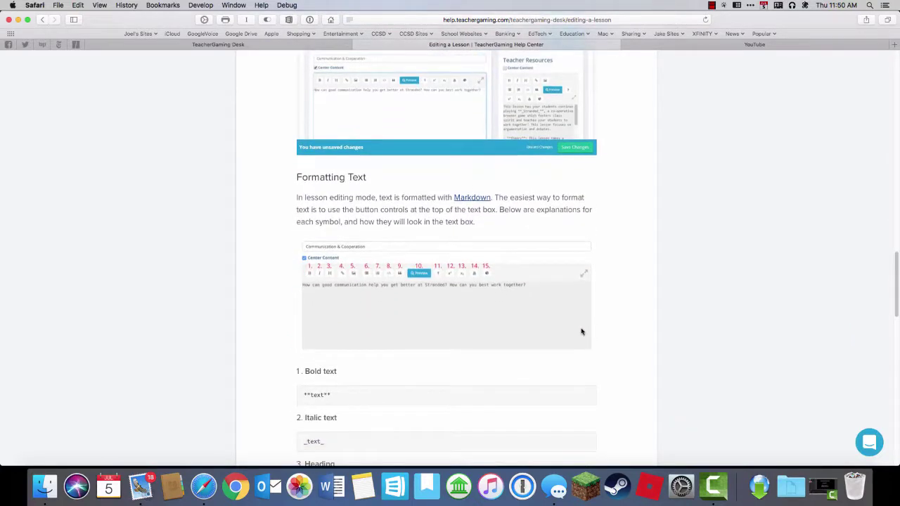
scroll(581, 331, "down", 6)
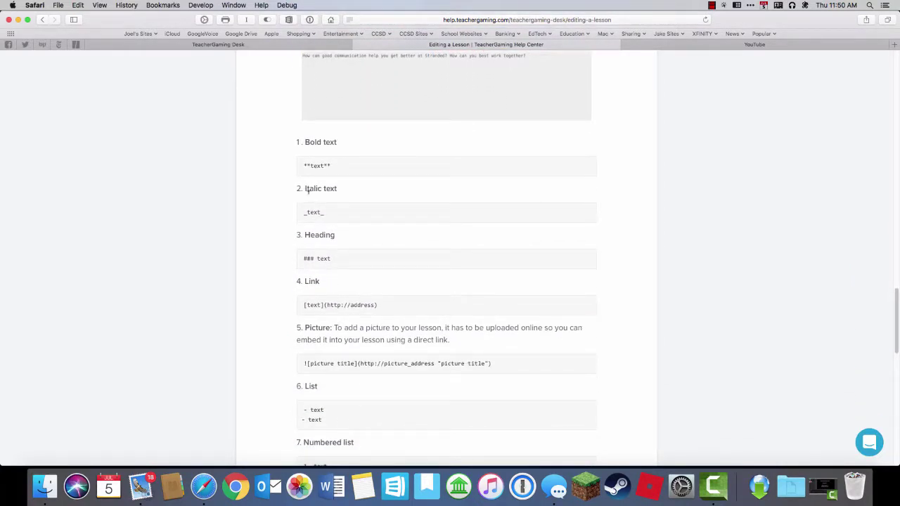
scroll(409, 237, "down", 1)
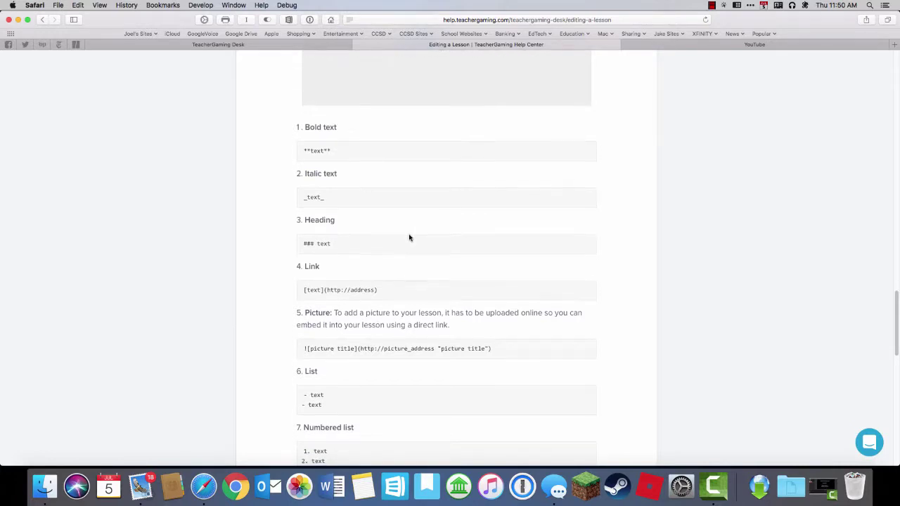
scroll(409, 239, "down", 6)
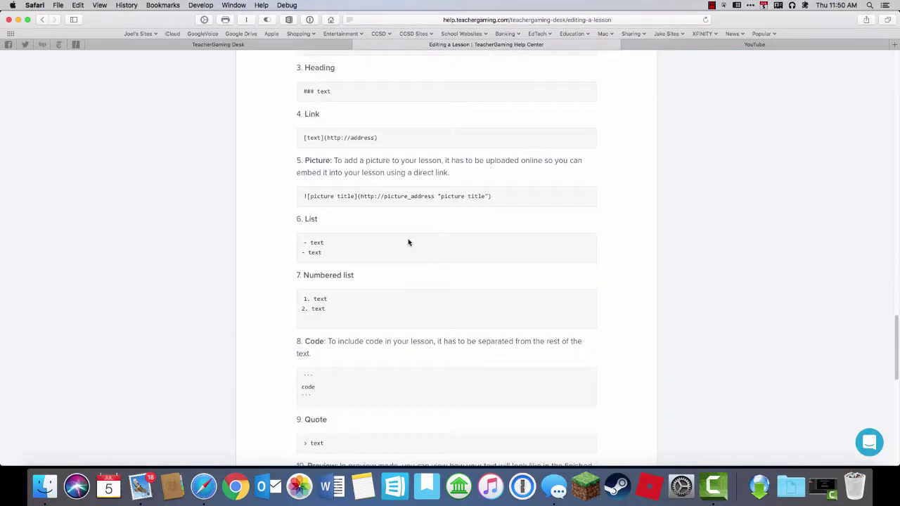
scroll(408, 243, "down", 3)
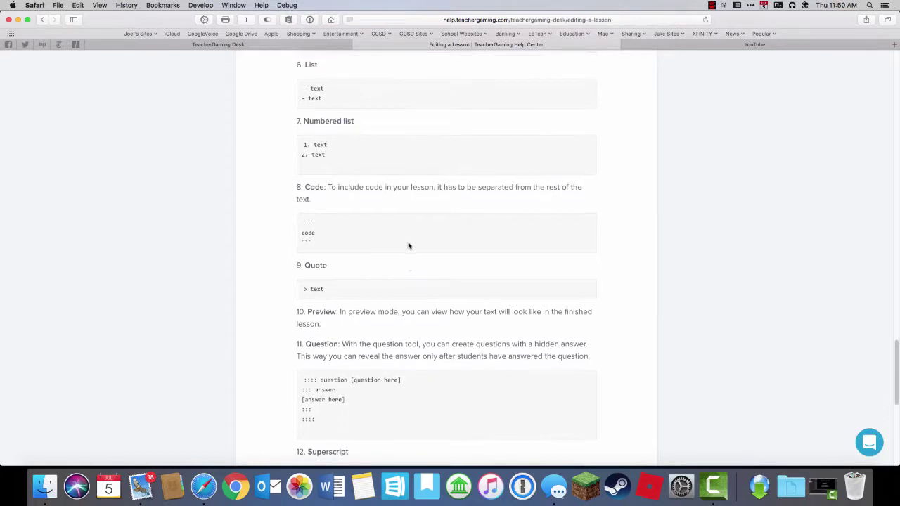
scroll(371, 402, "down", 1)
scroll(371, 378, "down", 1)
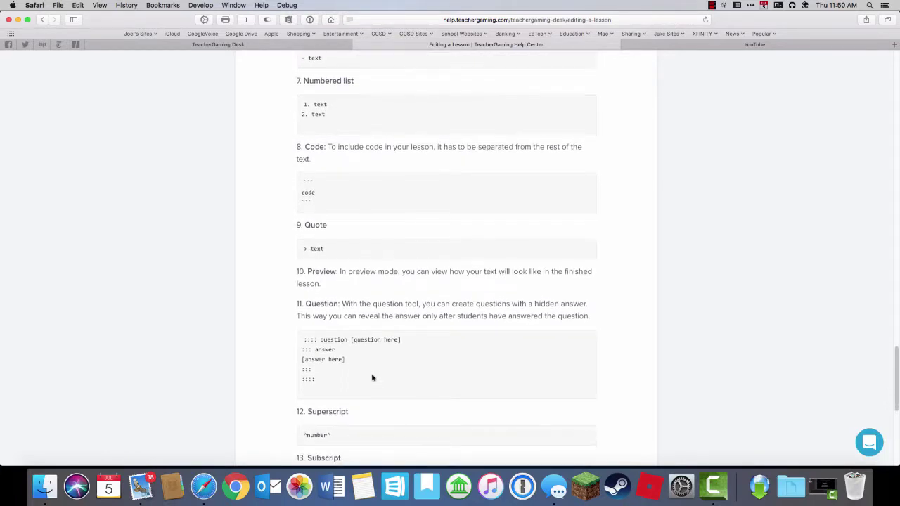
scroll(372, 378, "down", 7)
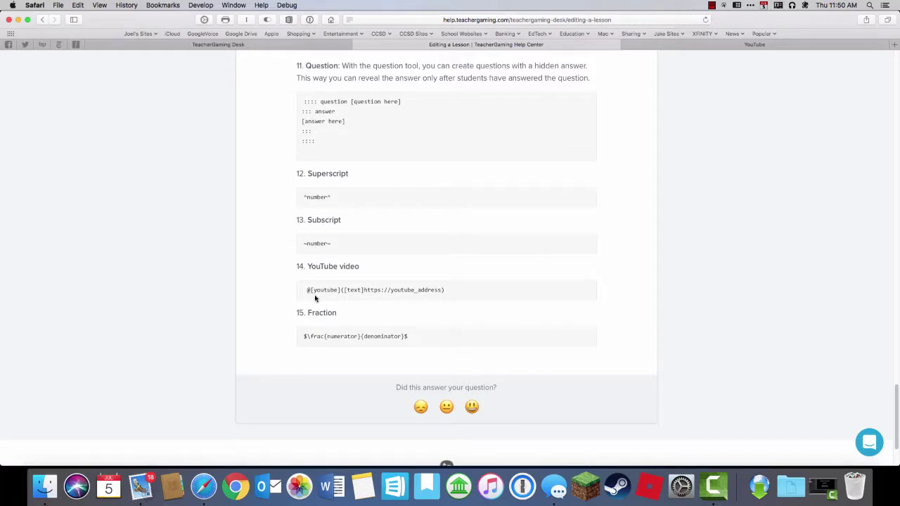
Switch to the YouTube page and copy the share link of the Slice Fractions video
left_click(726, 47)
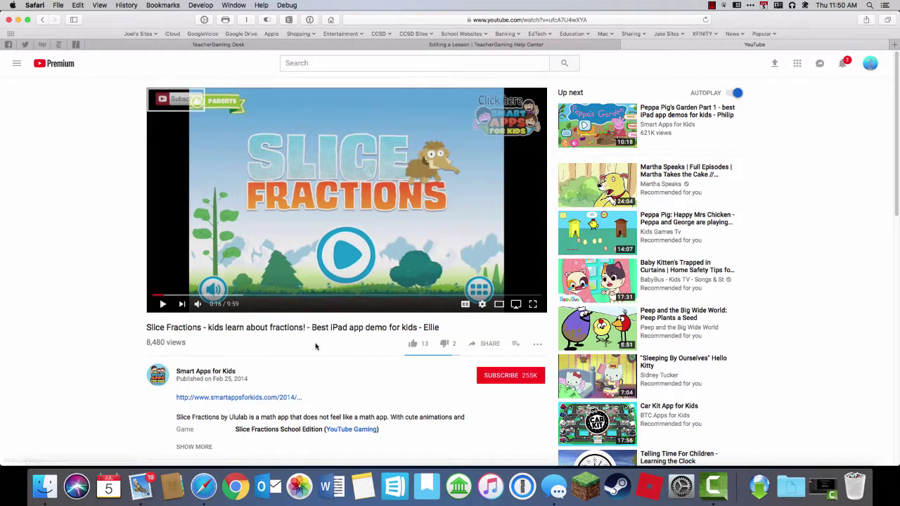
left_click(490, 344)
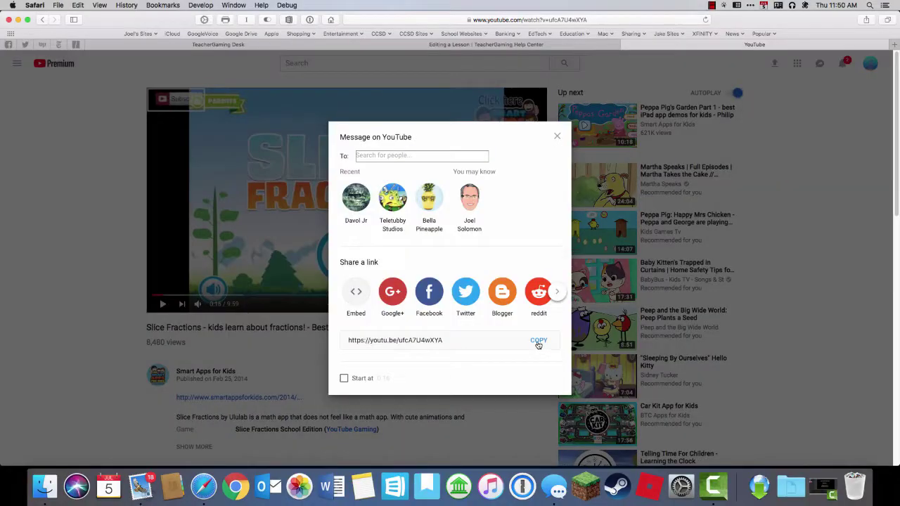
left_click(538, 342)
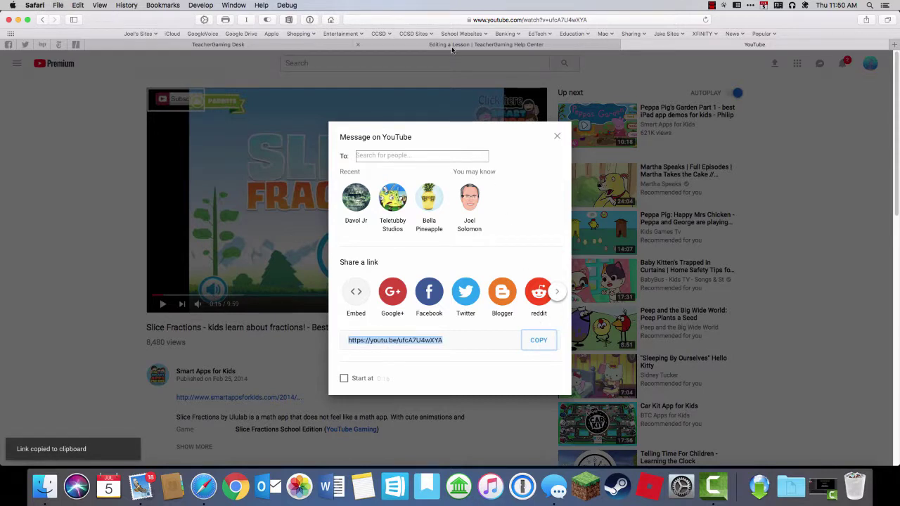
left_click(452, 46)
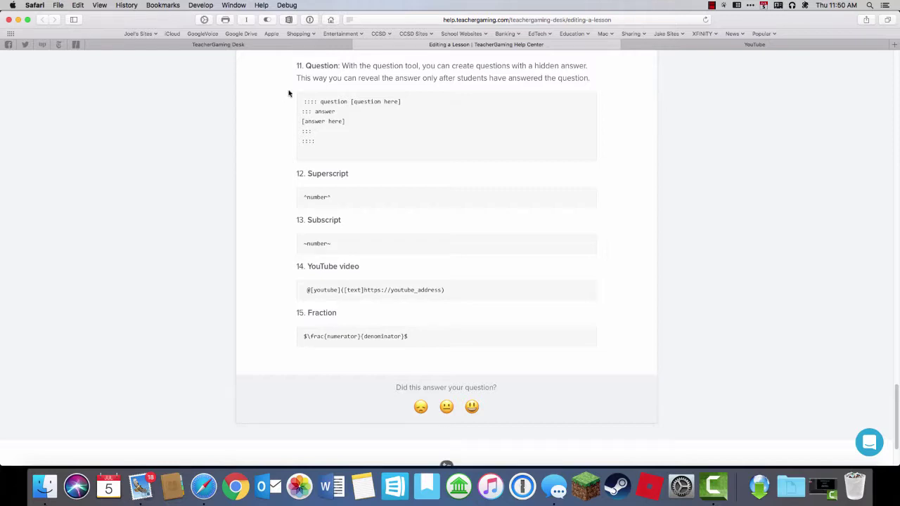
Open the Review COPY lesson for editing in TeacherGaming Desk and view the content of Review #2 in the Theory section
left_click(287, 46)
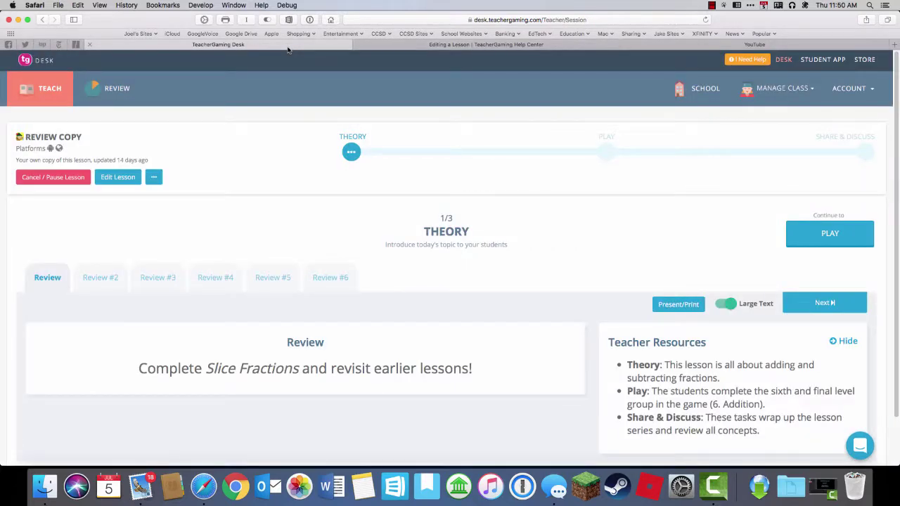
left_click(123, 180)
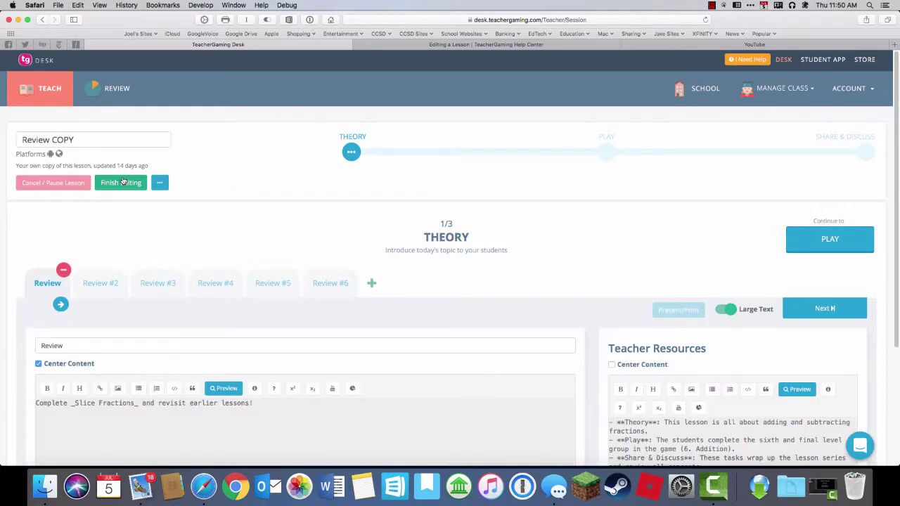
scroll(432, 359, "down", 3)
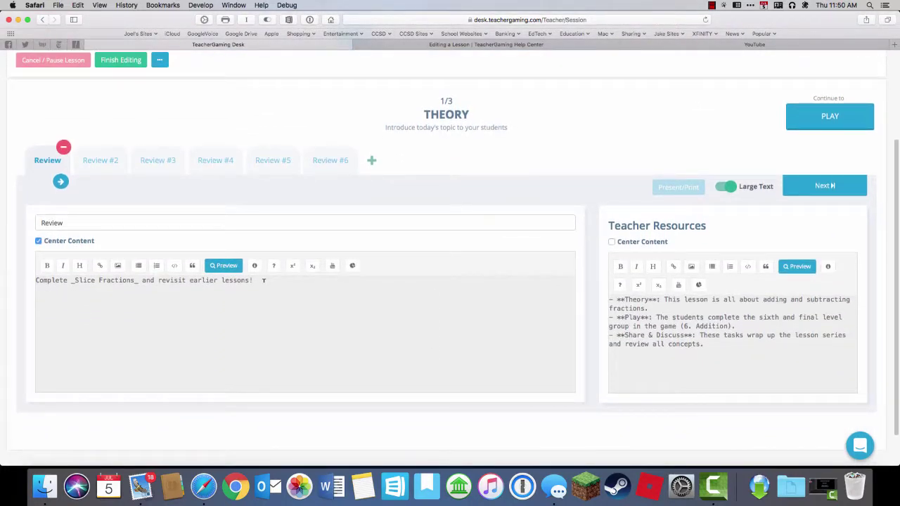
left_click(101, 166)
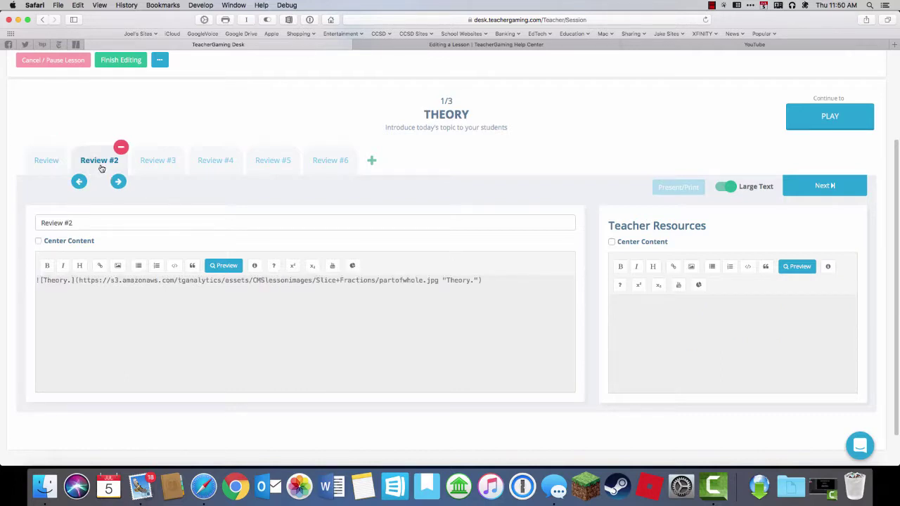
Move the Review page two places later in the Theory page order and return it to first place
left_click(56, 161)
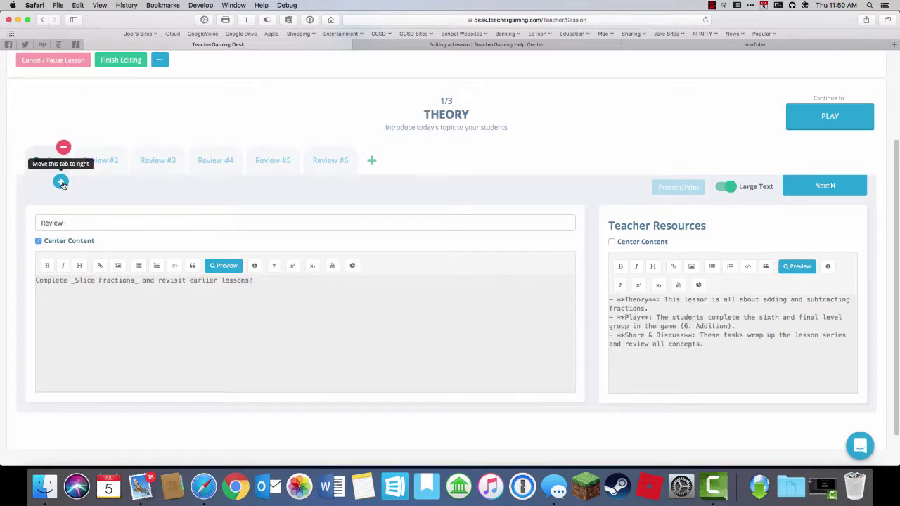
left_click(61, 183)
left_click(118, 183)
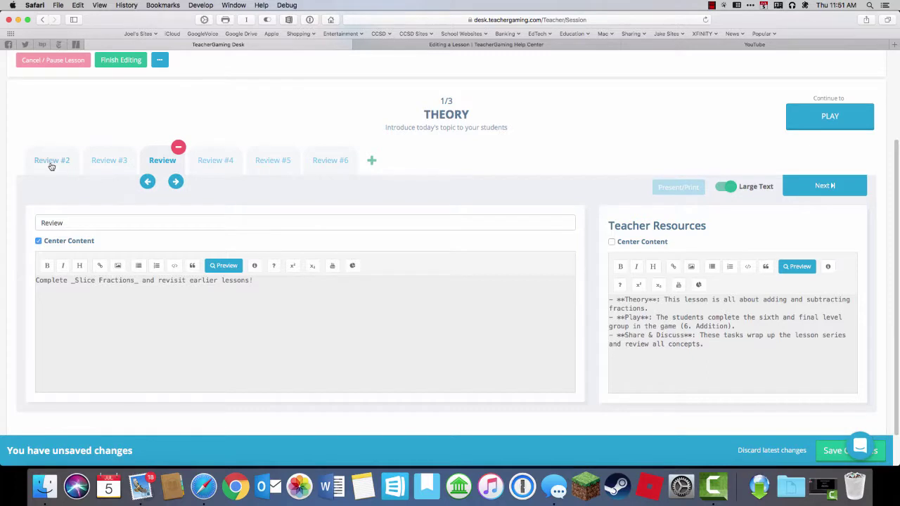
left_click(146, 183)
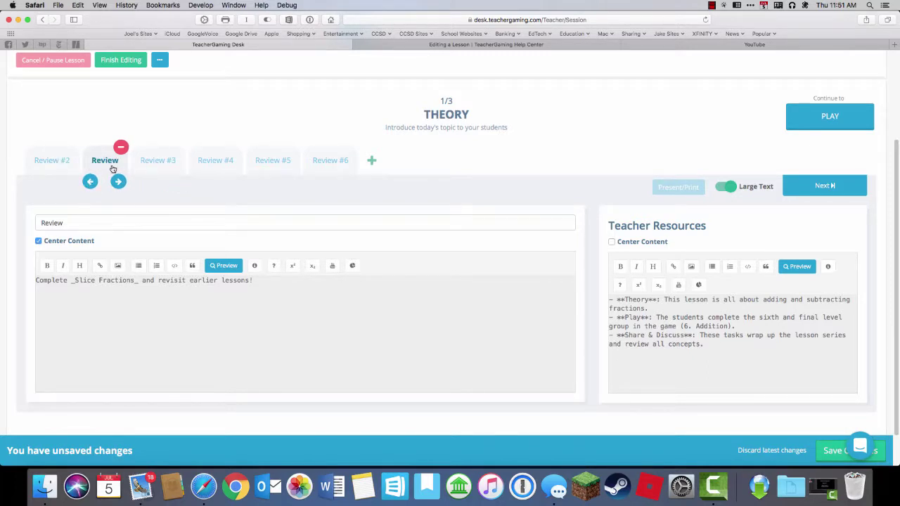
left_click(90, 181)
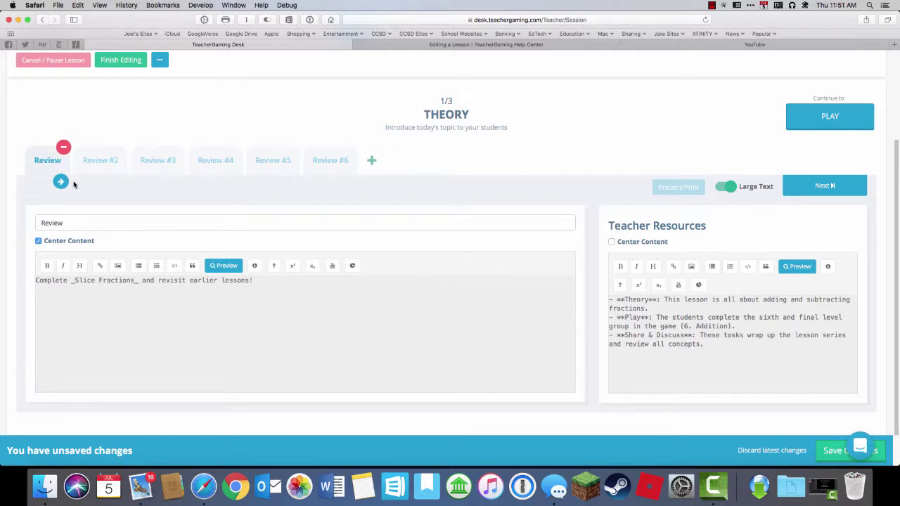
Add the line "Watch a YouTube to learn more:" below the existing text of the Review page
left_click(258, 280)
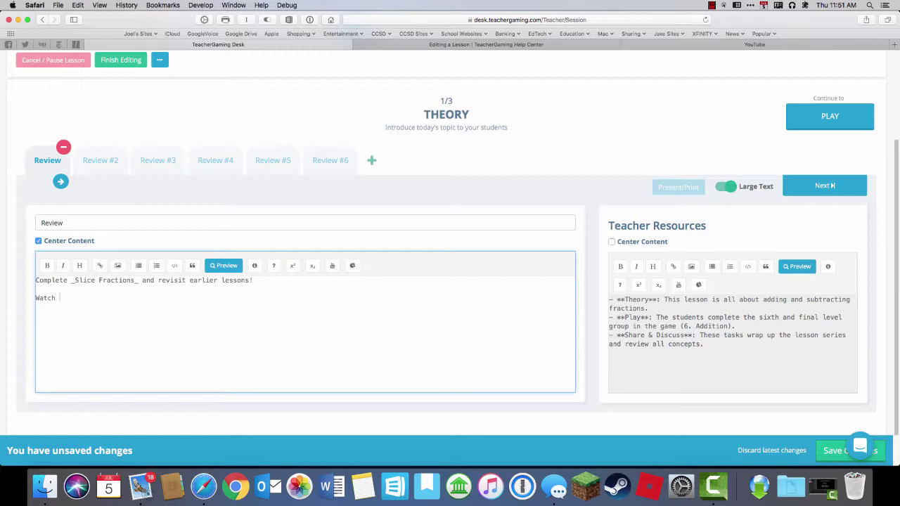
type("TU")
type("uybe")
type(" to learn more:")
Copy the YouTube video syntax from the help article and paste it after "Watch a YouTube to learn more:" in the lesson
left_click(520, 45)
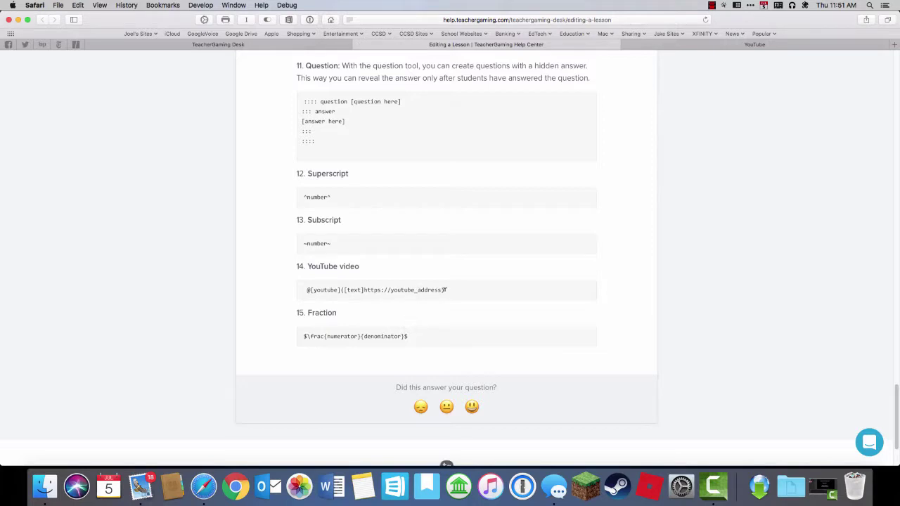
left_click_drag(444, 289, 308, 291)
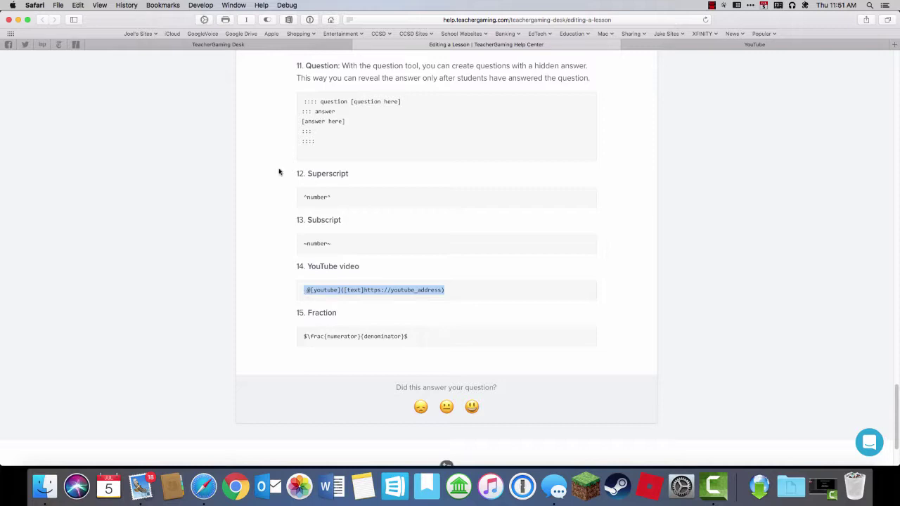
left_click(211, 46)
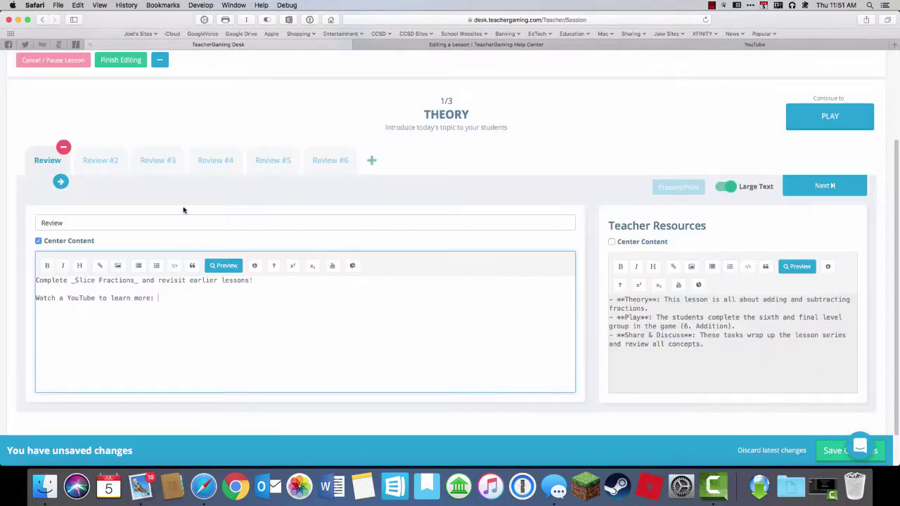
type("@[youtube]([text]https://youtube_address)")
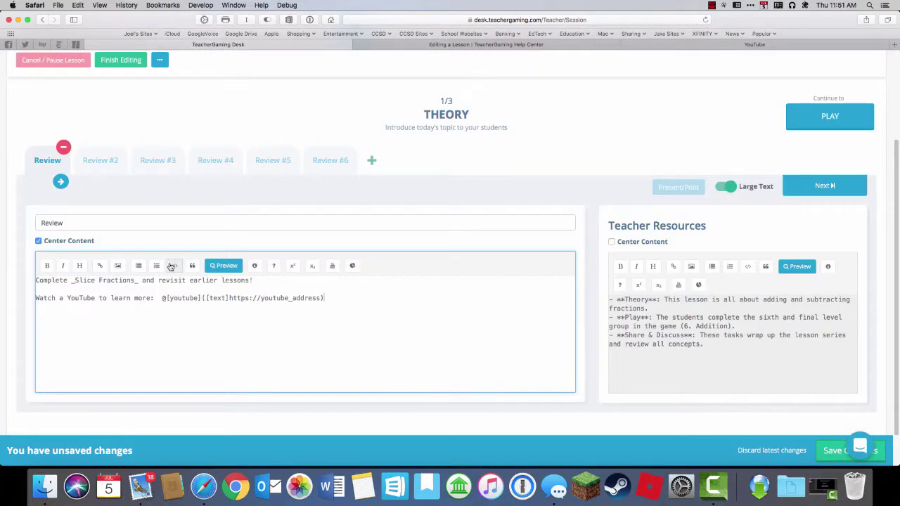
Replace the "text" placeholder in the pasted YouTube syntax with "CLICK HERE"
left_click(225, 297)
key("BackSpace")
key("BackSpace")
key("BackSpace")
key("BackSpace")
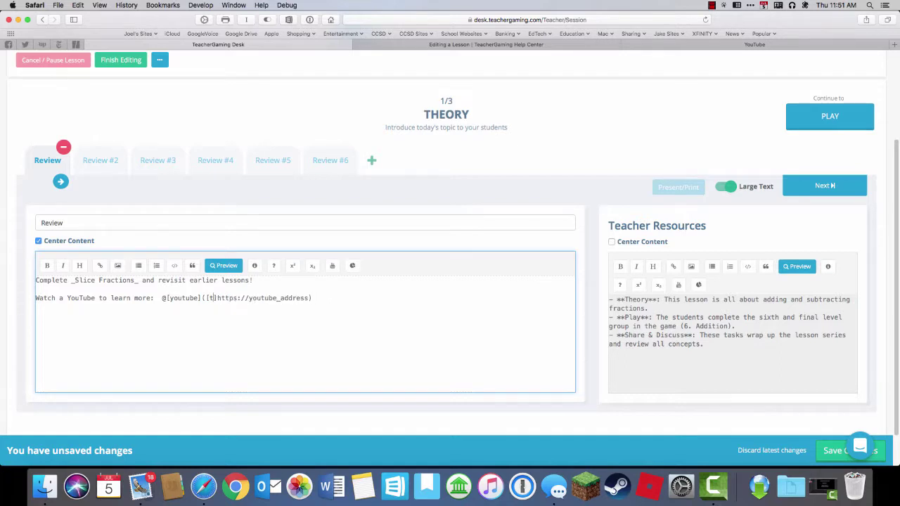
type("WATC")
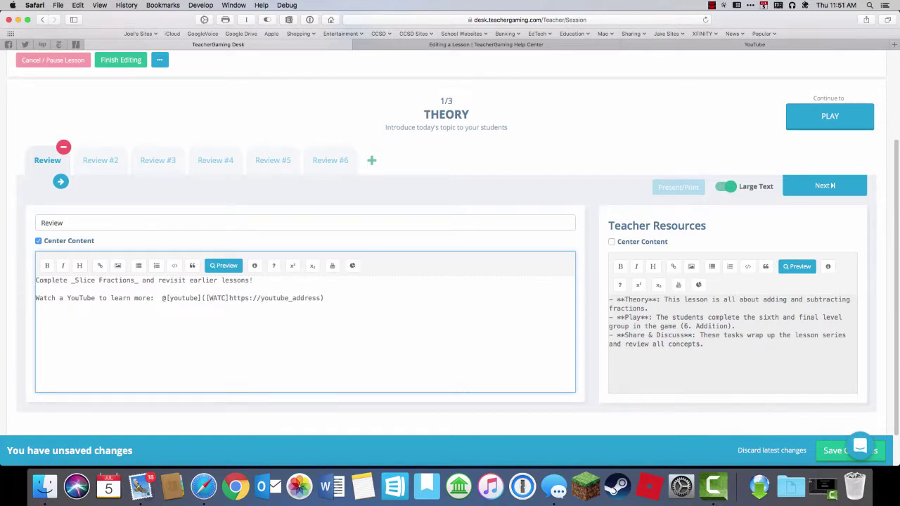
key("BackSpace")
key("BackSpace")
key("BackSpace")
key("BackSpace")
type("CLICK HERE")
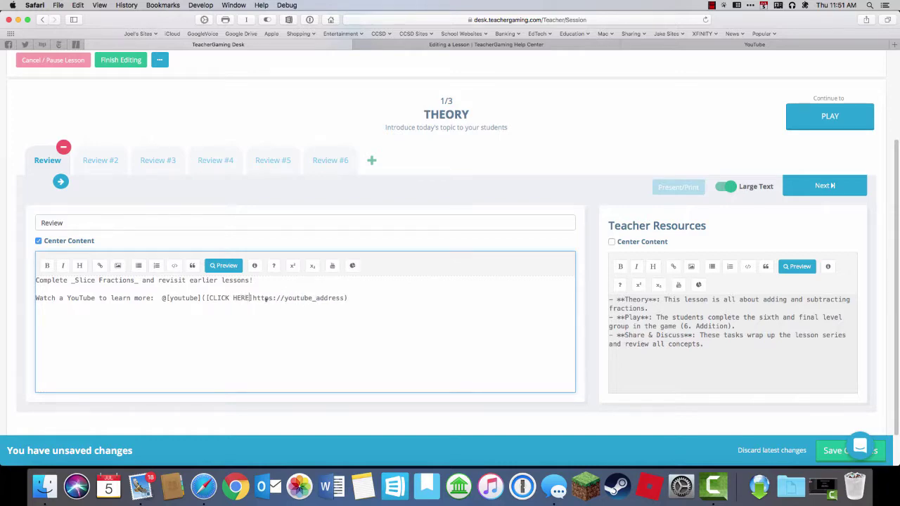
Return to the YouTube page and copy the Slice Fractions video's share link again
left_click(674, 46)
left_click(632, 165)
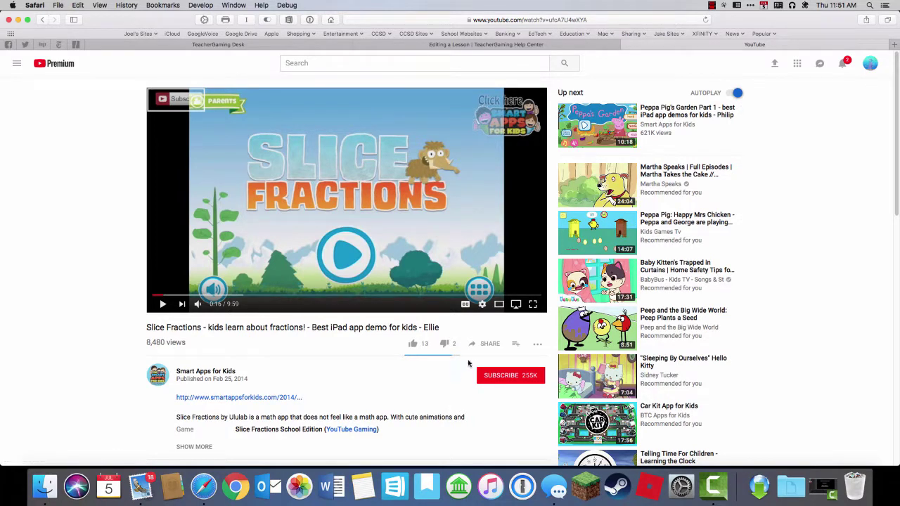
left_click(490, 343)
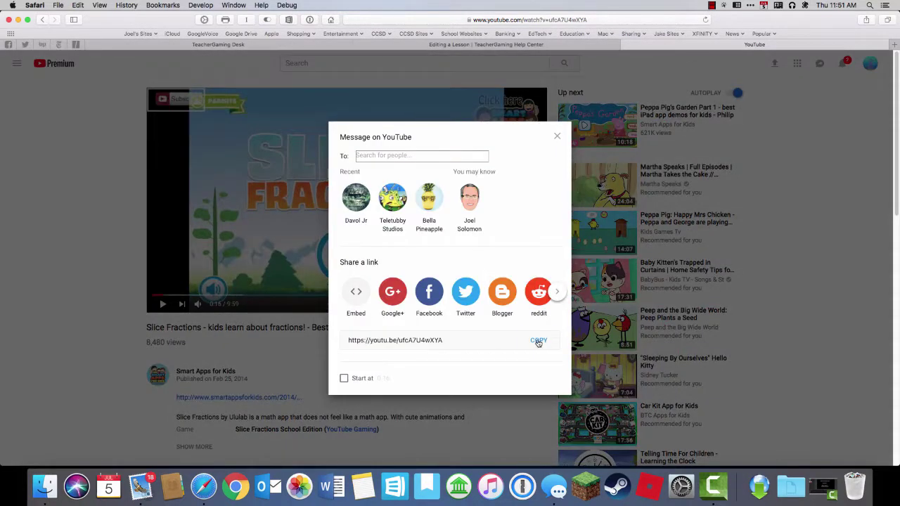
left_click(538, 340)
left_click(367, 47)
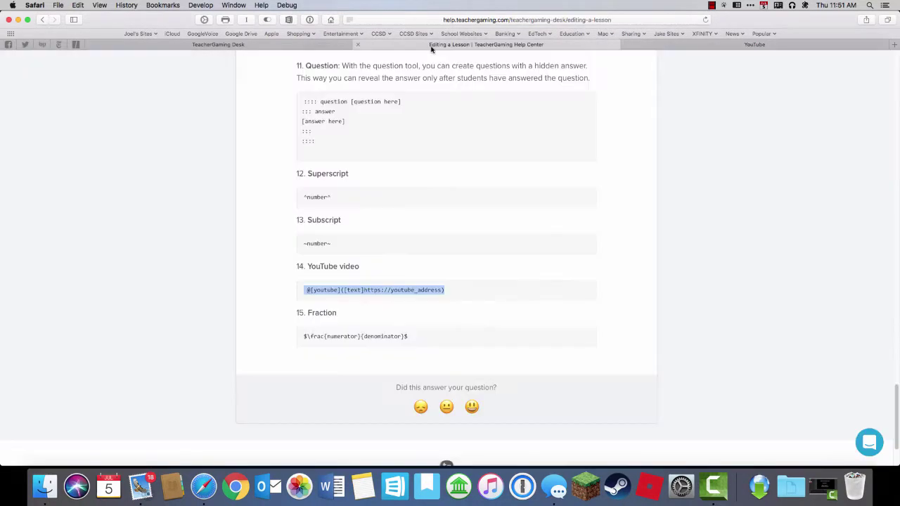
left_click(243, 46)
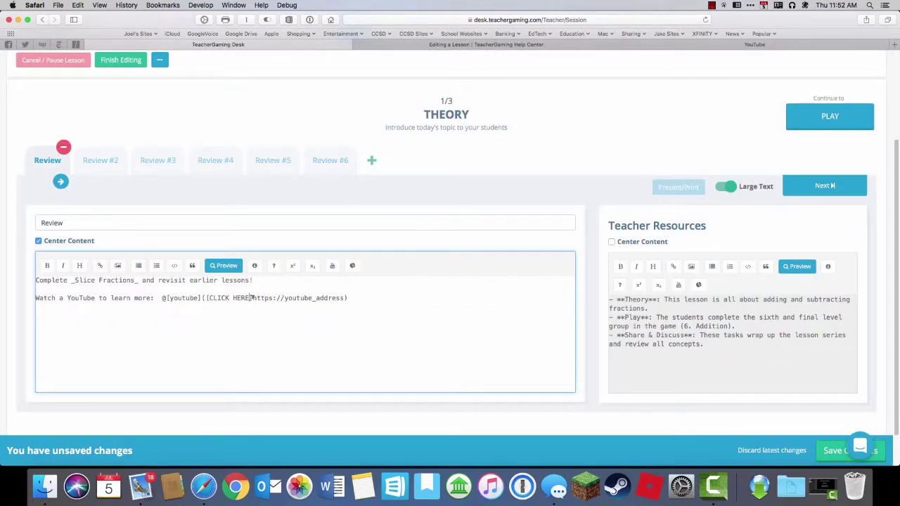
left_click_drag(251, 297, 340, 297)
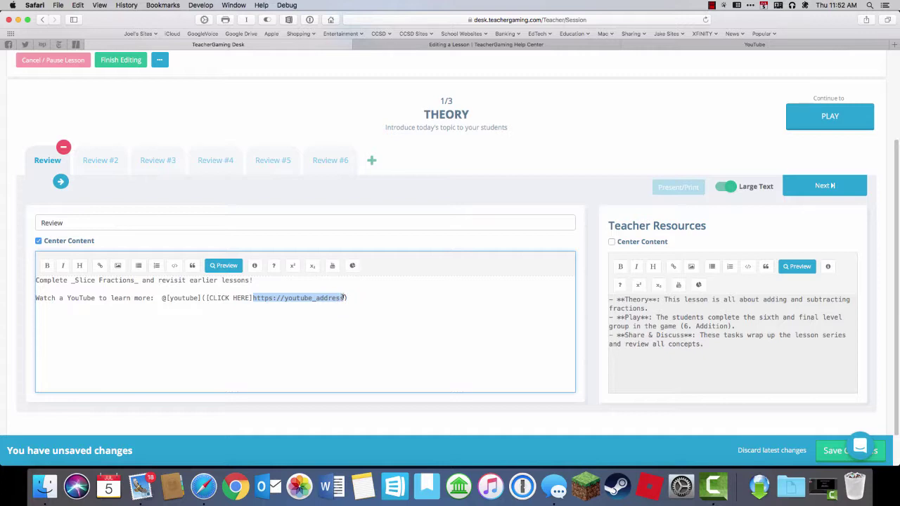
key("BackSpace")
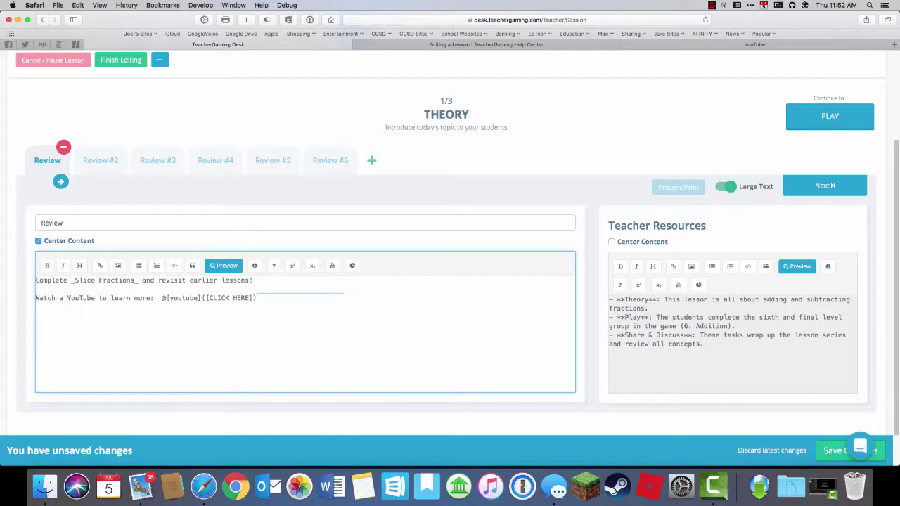
key("super+v")
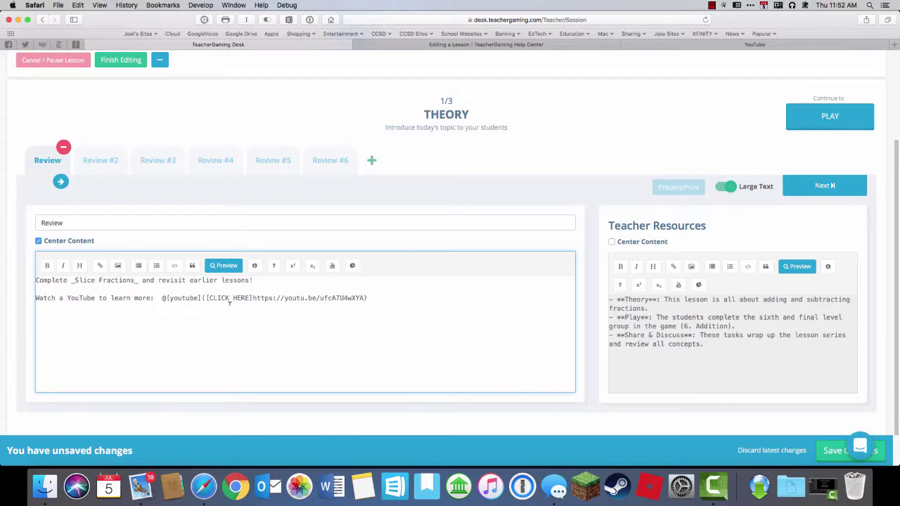
Preview the Review page to check its text and embedded YouTube video, and return to the Markdown source
left_click(226, 265)
scroll(502, 311, "down", 2)
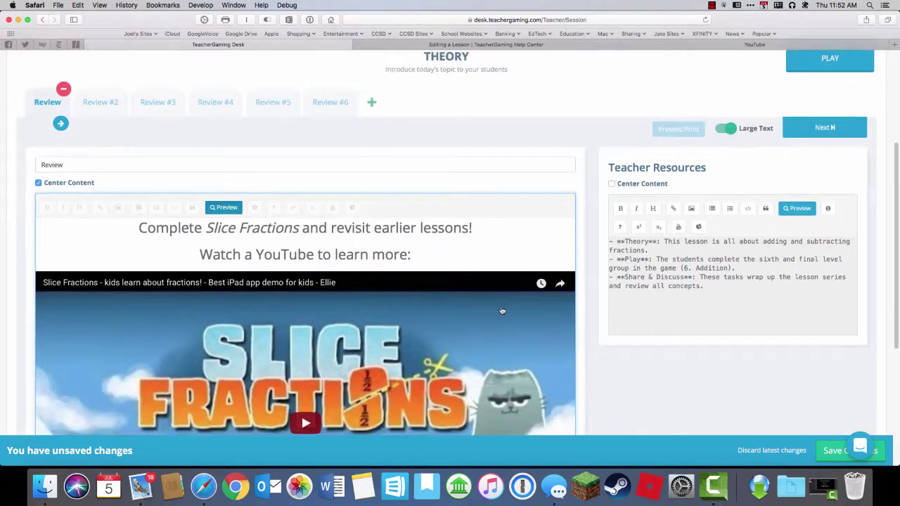
scroll(502, 310, "down", 4)
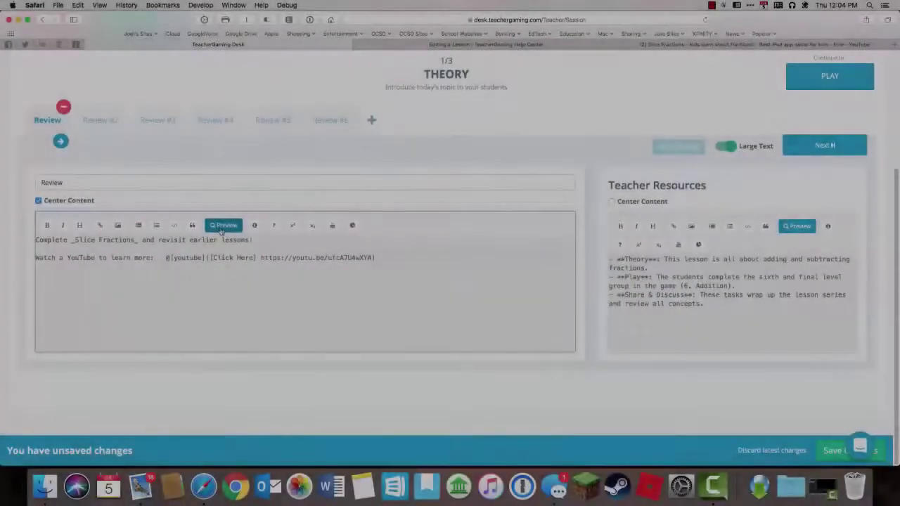
left_click(222, 226)
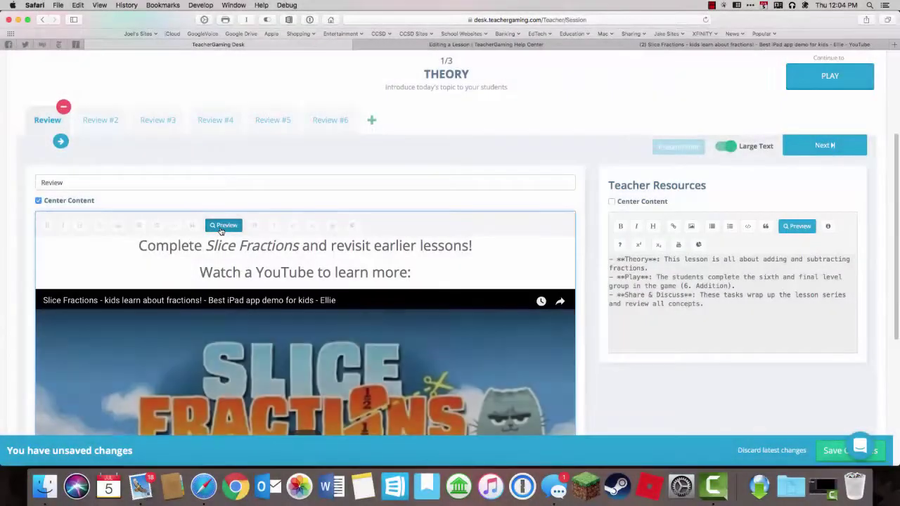
scroll(428, 284, "down", 5)
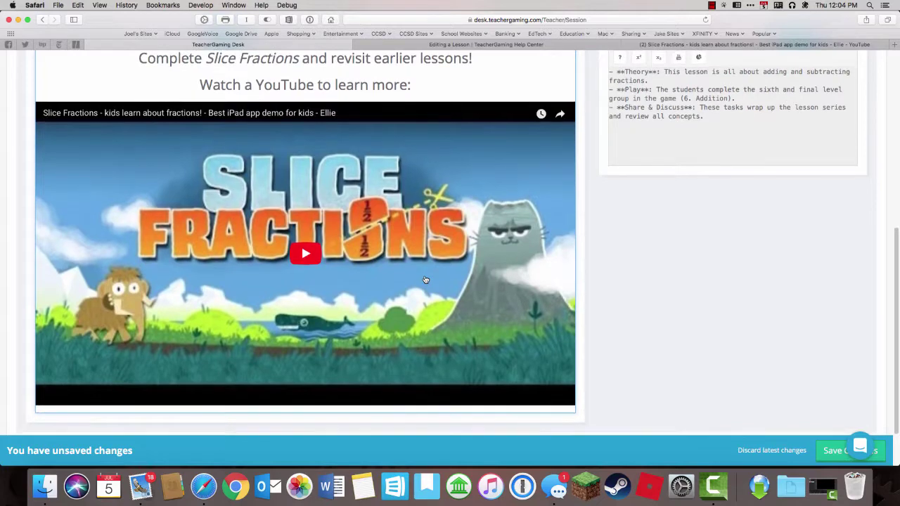
scroll(424, 279, "up", 1)
scroll(424, 280, "up", 3)
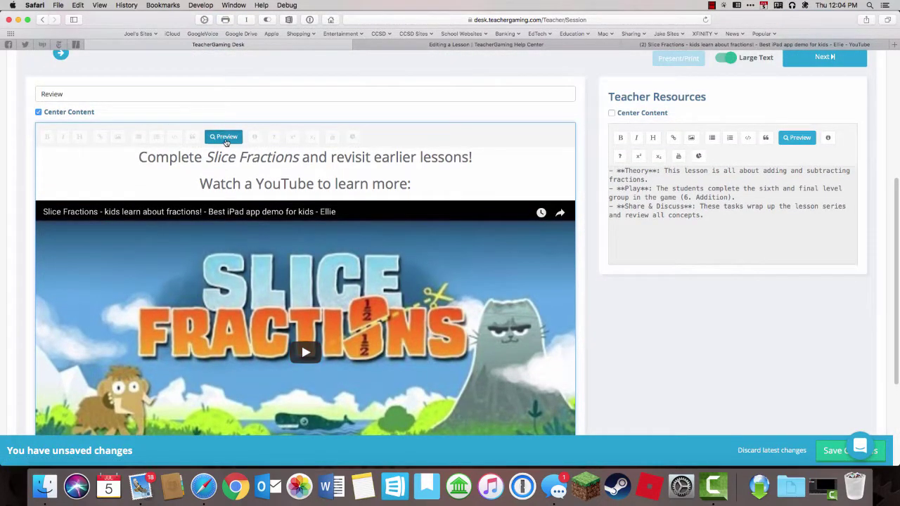
left_click(224, 138)
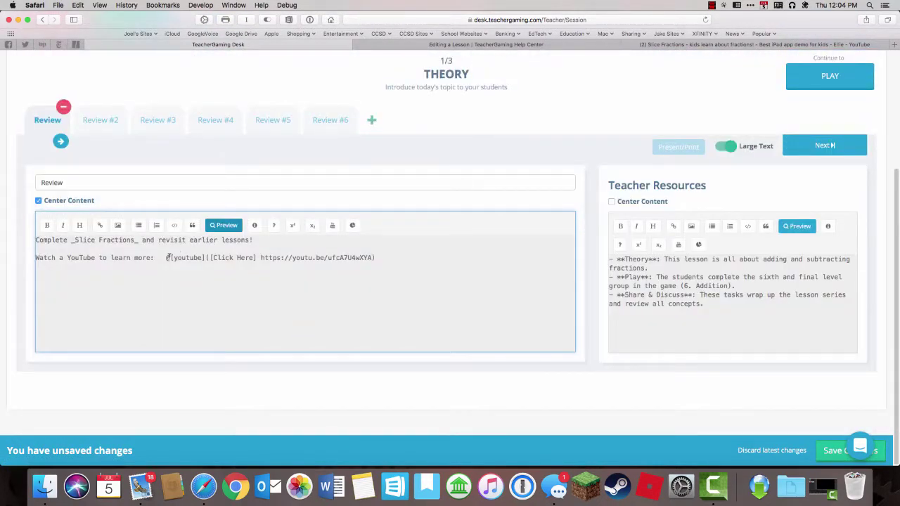
Delete the hand-built YouTube syntax from the Review page and insert the editor's built-in YouTube video template in its place
left_click_drag(166, 257, 376, 258)
type("\\")
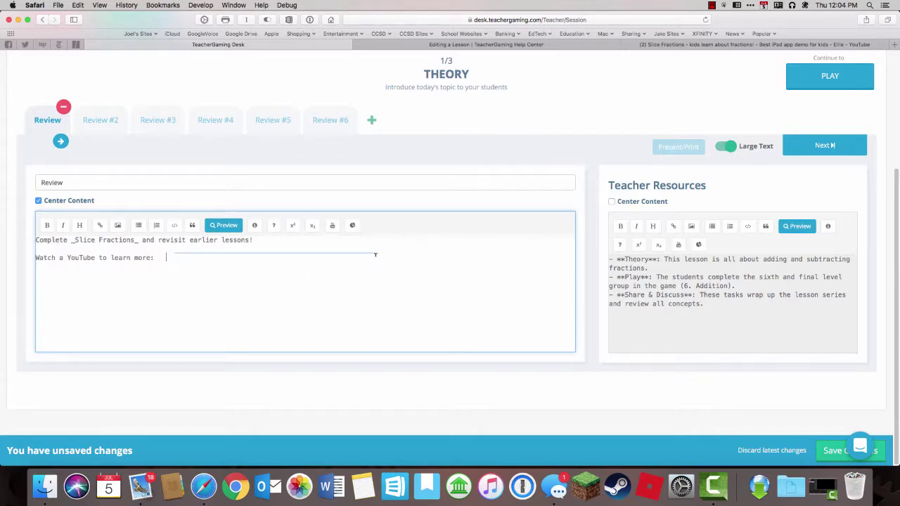
left_click(331, 227)
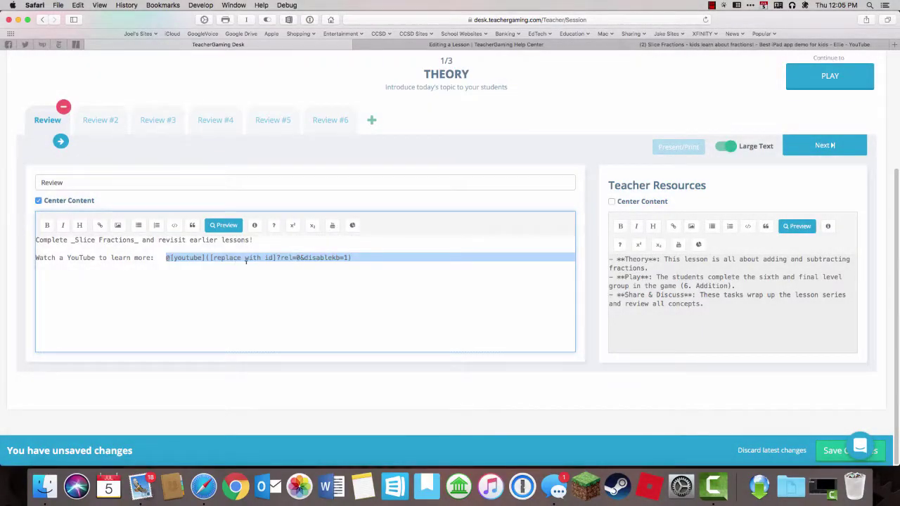
Switch to the YouTube page and copy the Slice Fractions video's share link once more
left_click(465, 47)
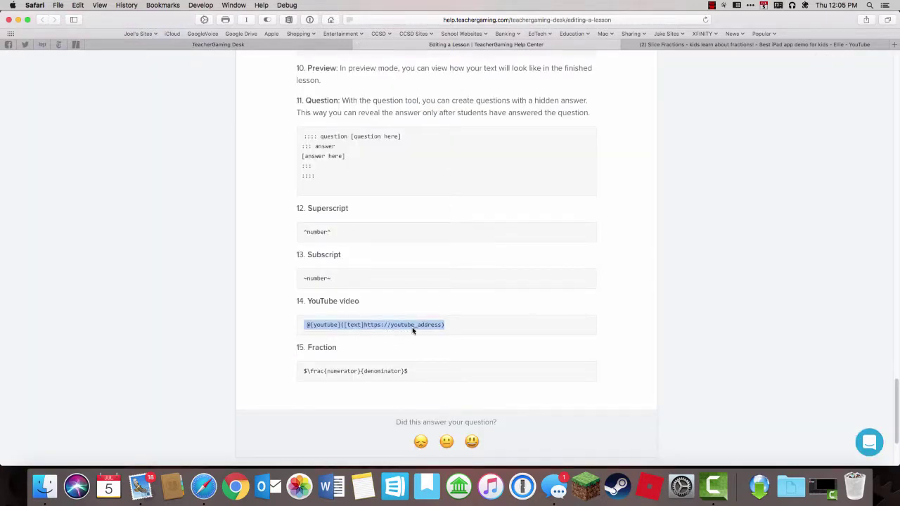
left_click(671, 45)
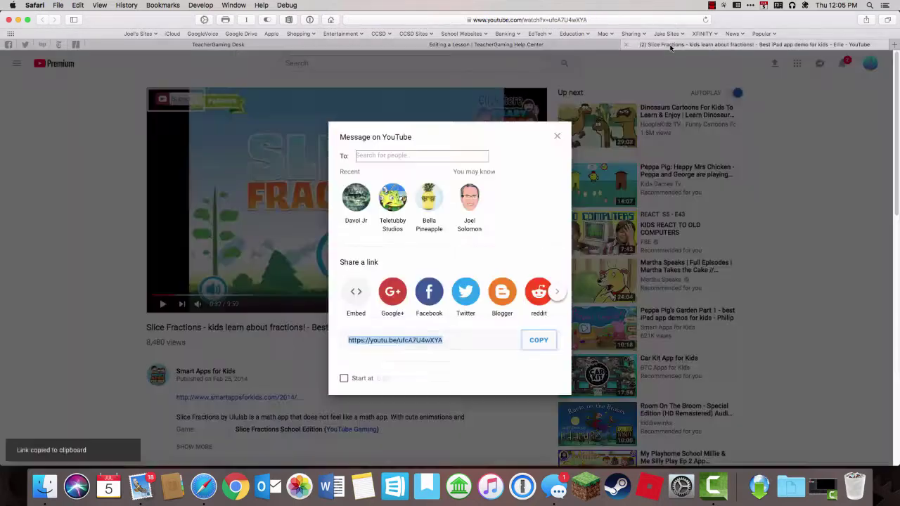
key("Escape")
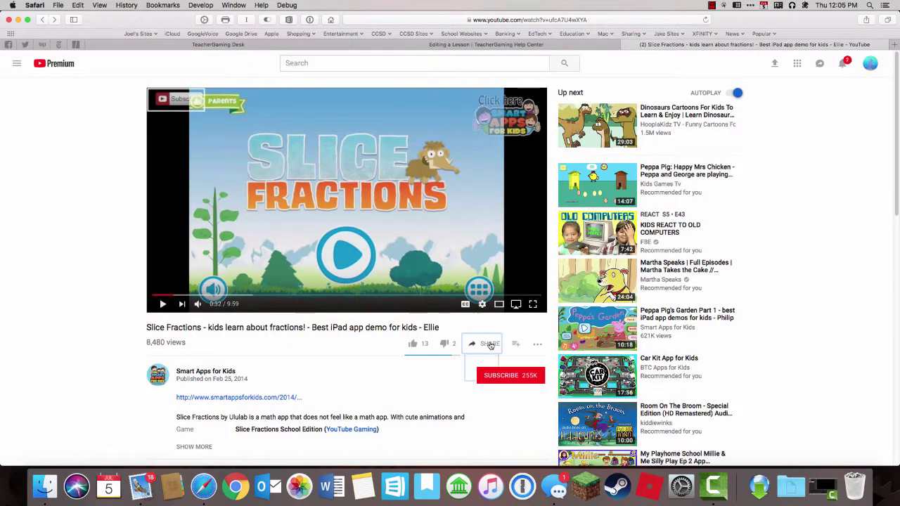
left_click(488, 343)
left_click(538, 341)
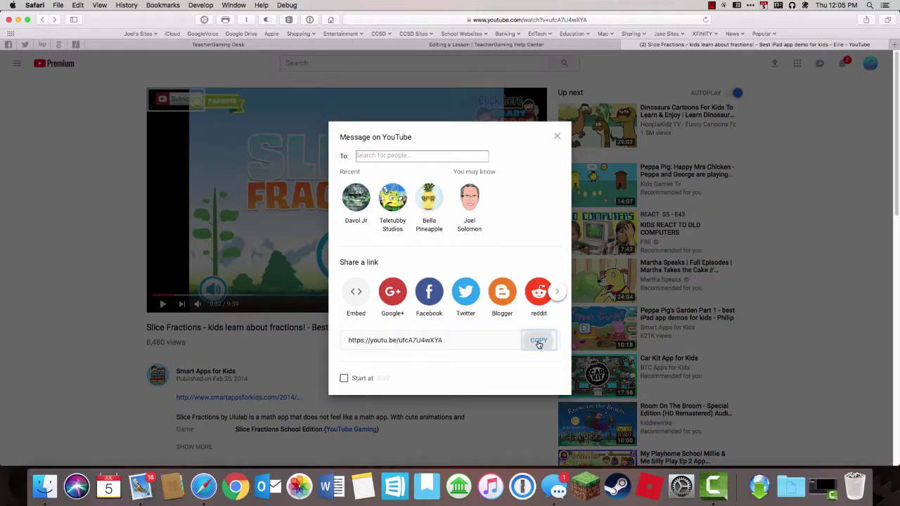
left_click(217, 44)
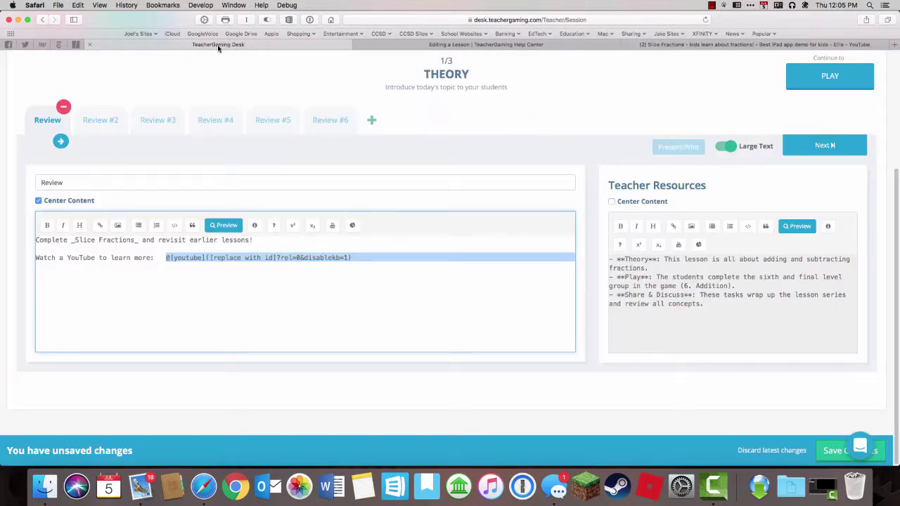
left_click(285, 259)
left_click_drag(278, 257, 345, 258)
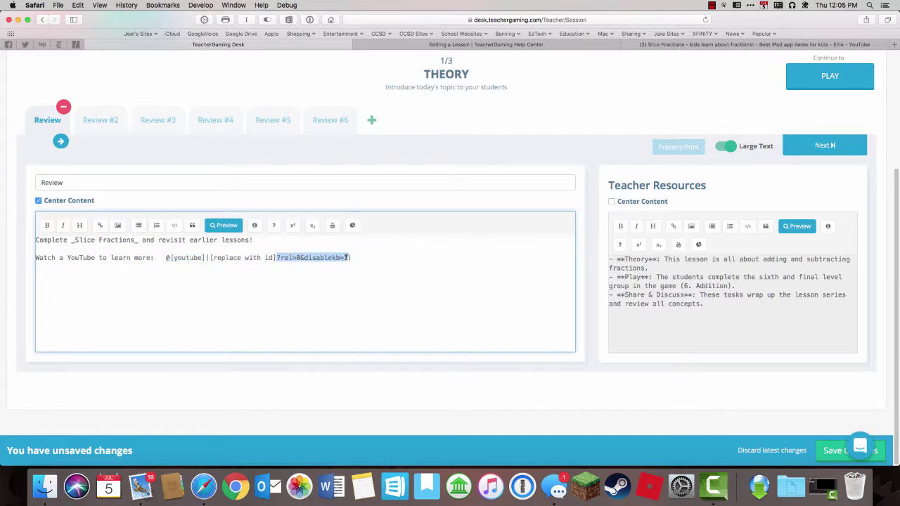
key("BackSpace")
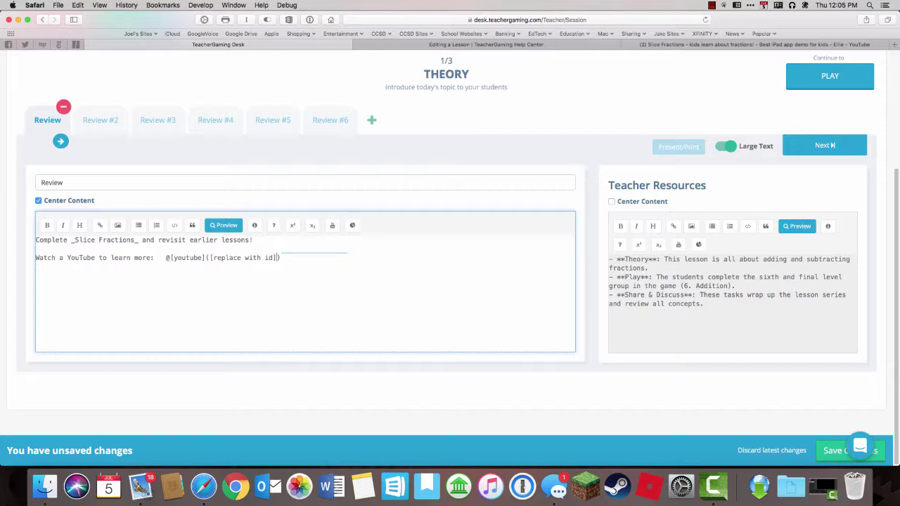
key("super+v")
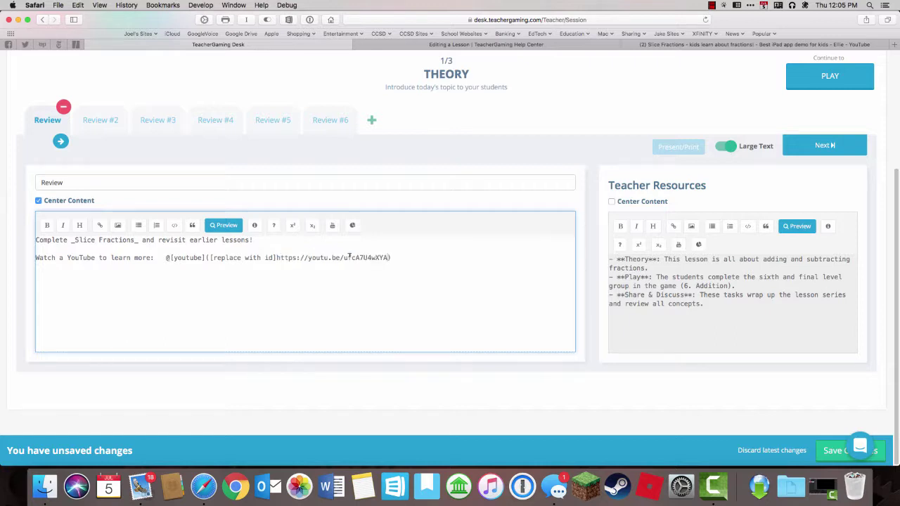
Preview the Review page's embedded video, check the YouTube syntax in the Help Center article, and return to the lesson
left_click(225, 226)
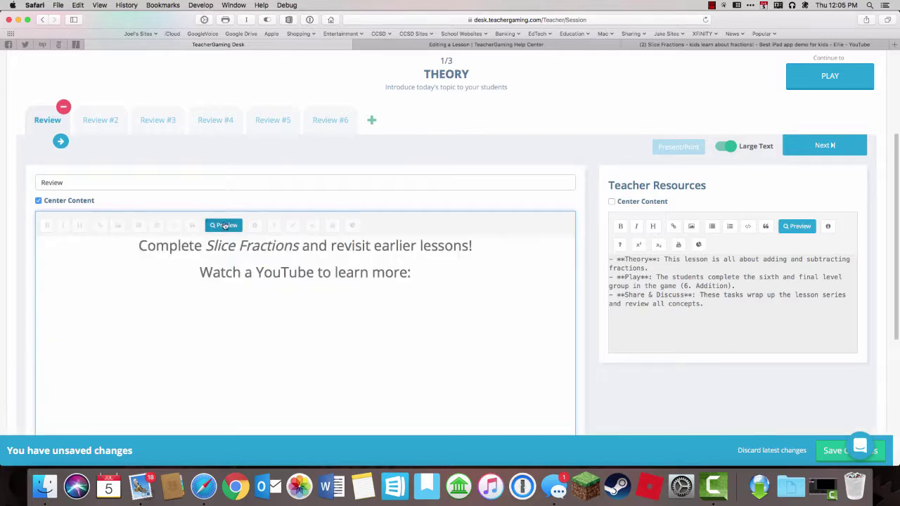
scroll(470, 251, "down", 5)
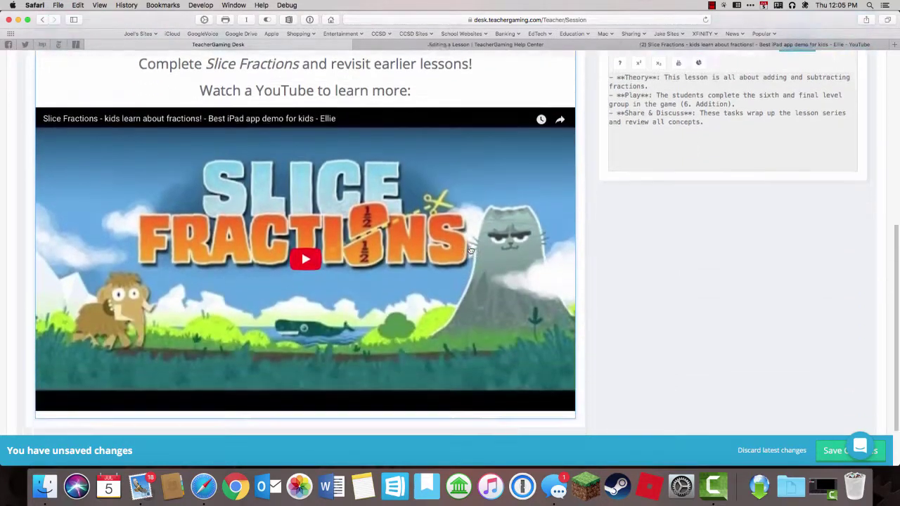
scroll(470, 250, "up", 3)
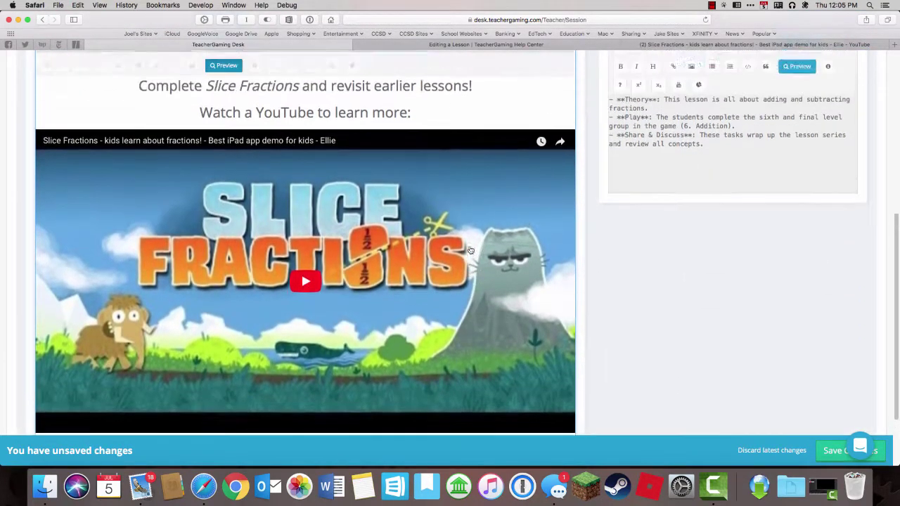
left_click(228, 140)
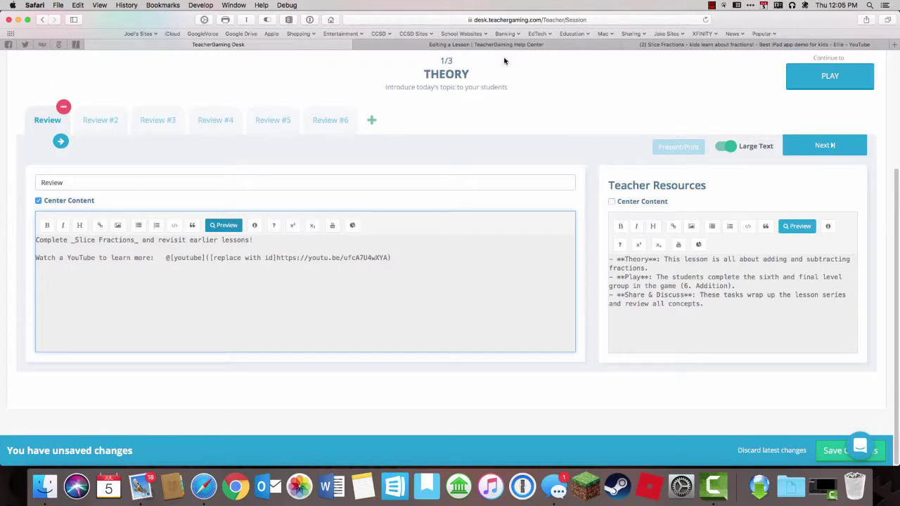
left_click(480, 46)
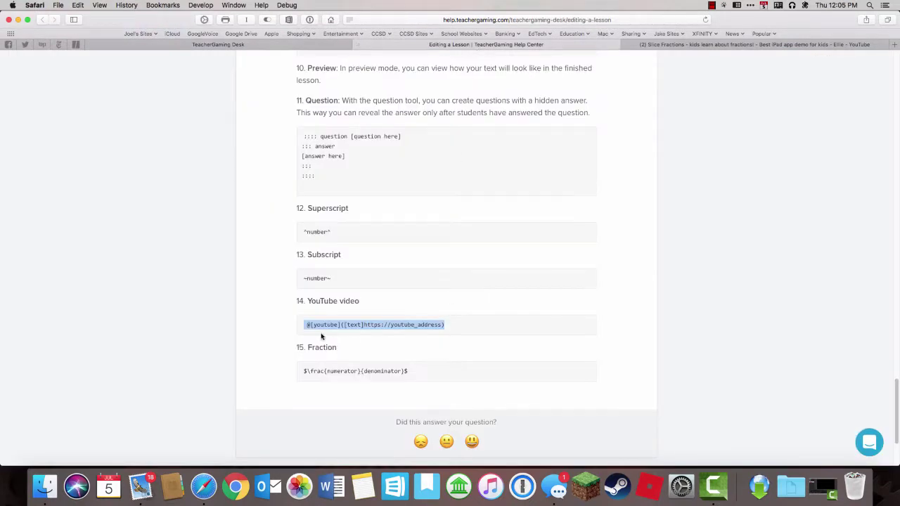
left_click(274, 43)
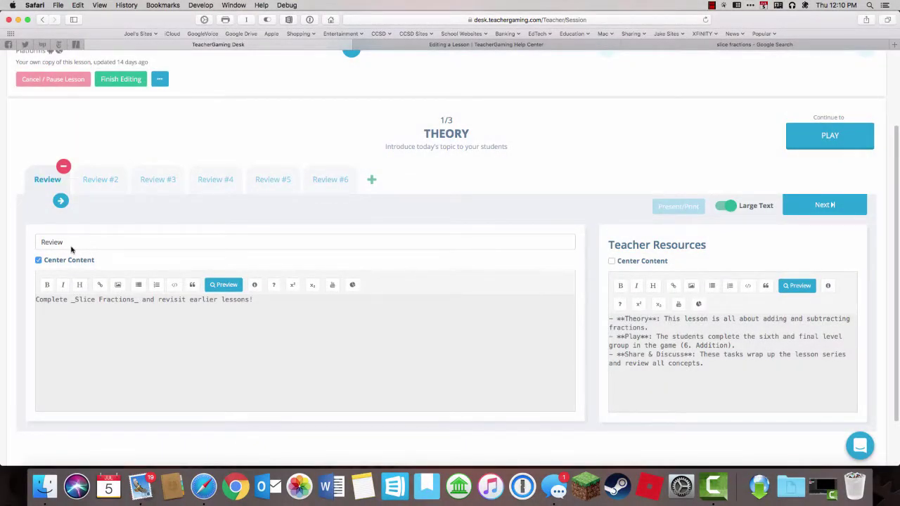
Rename the Review page of the Theory section as Intro Page
left_click(67, 243)
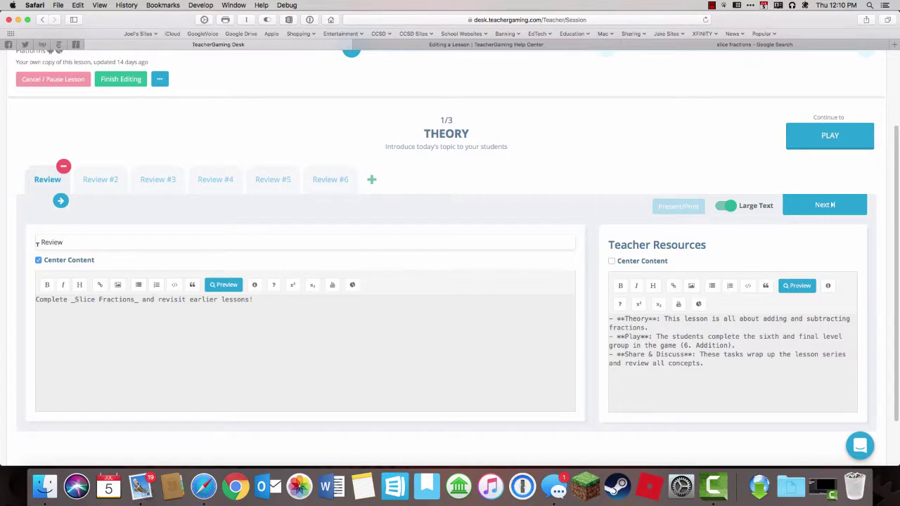
left_click_drag(66, 241, 41, 242)
type("In")
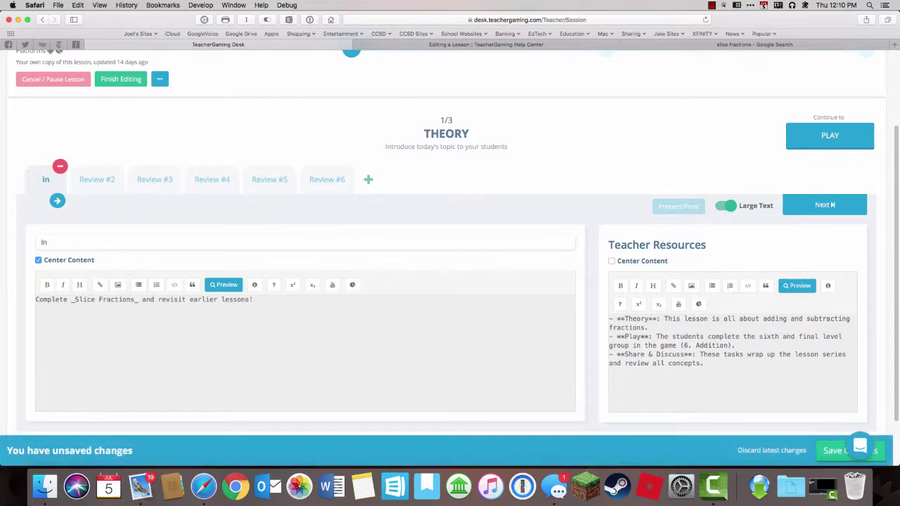
type("troduction")
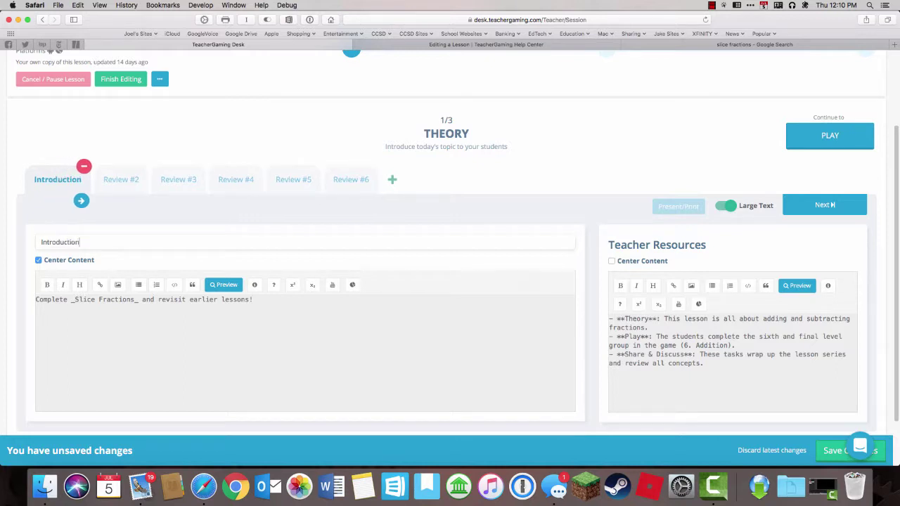
type(" page")
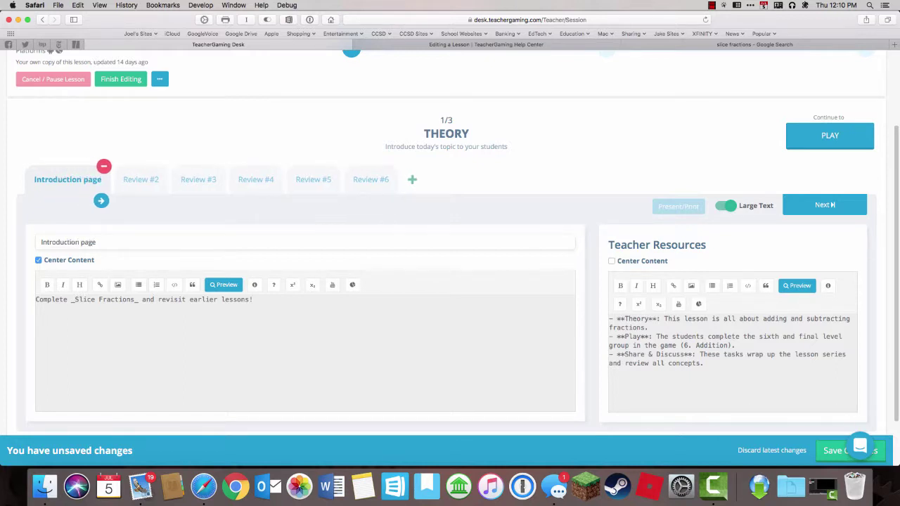
key("BackSpace")
key("BackSpace")
key("BackSpace")
key("BackSpace")
key("BackSpace")
key("BackSpace")
key("BackSpace")
key("BackSpace")
key("BackSpace")
key("BackSpace")
key("BackSpace")
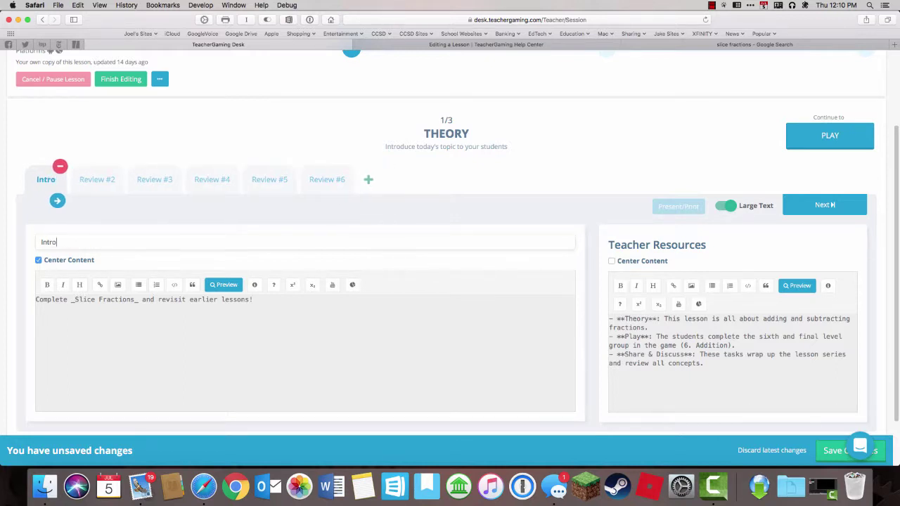
type("Page")
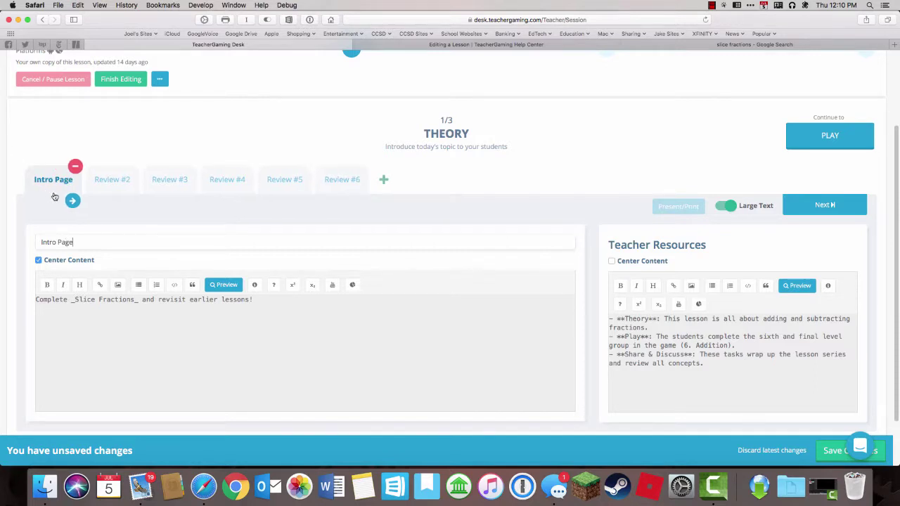
Start an image insertion after the Intro Page text and copy the image address of the Slice Fractions App Store picture from Google Images
left_click(257, 299)
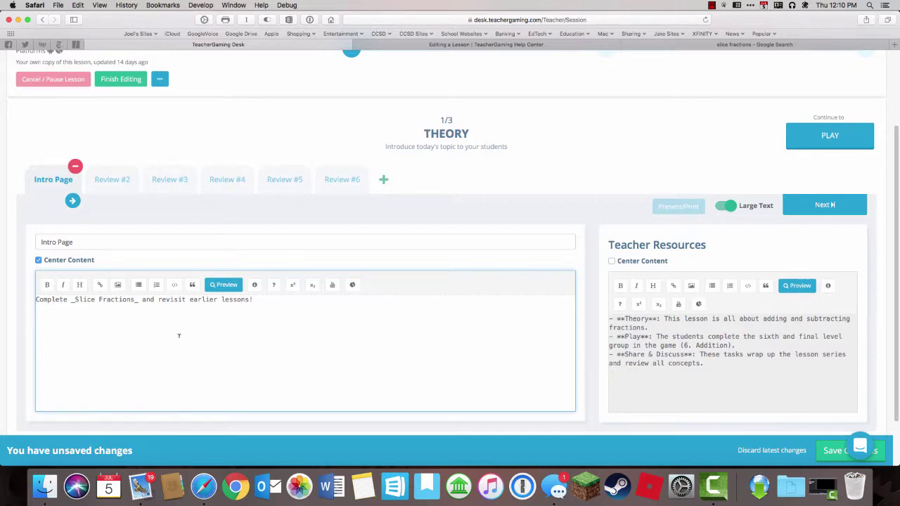
left_click(118, 288)
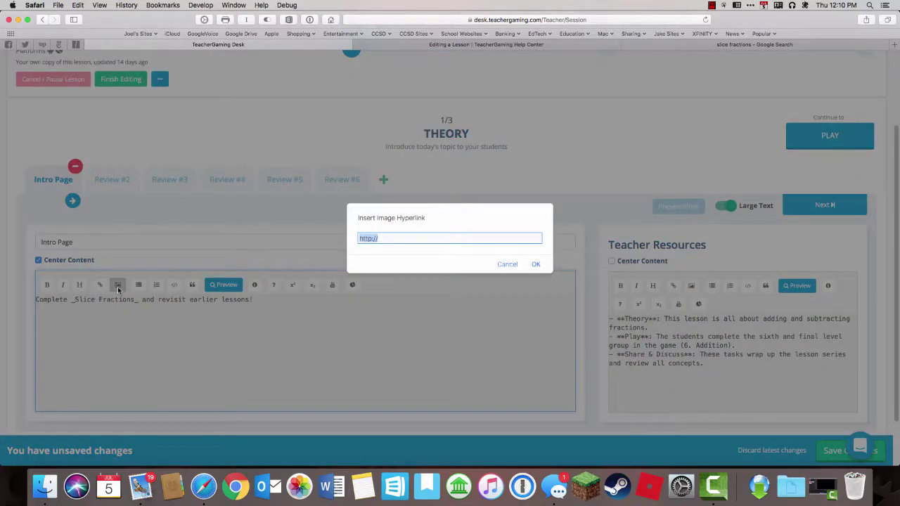
left_click(675, 46)
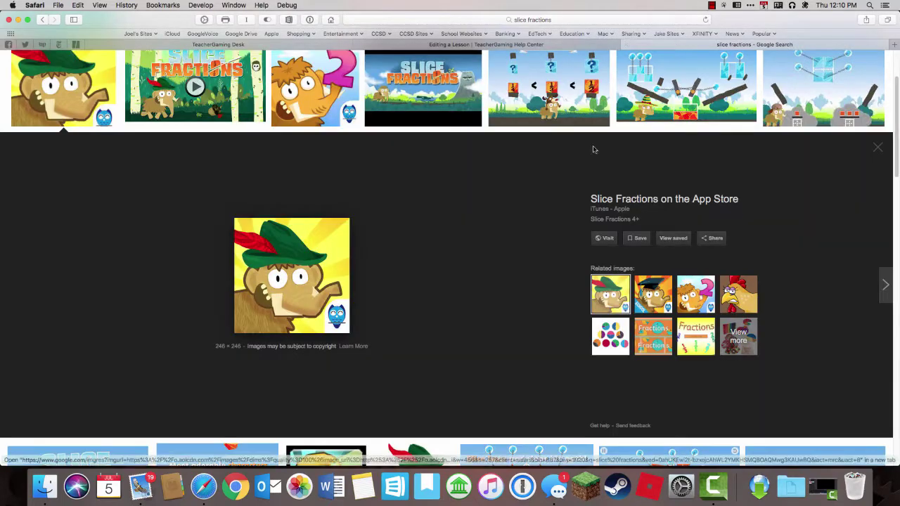
scroll(311, 251, "up", 3)
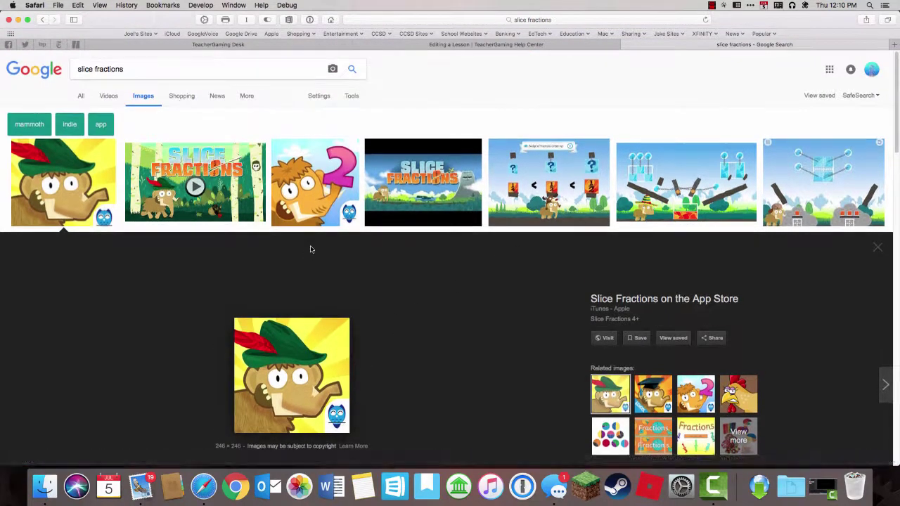
scroll(404, 283, "down", 3)
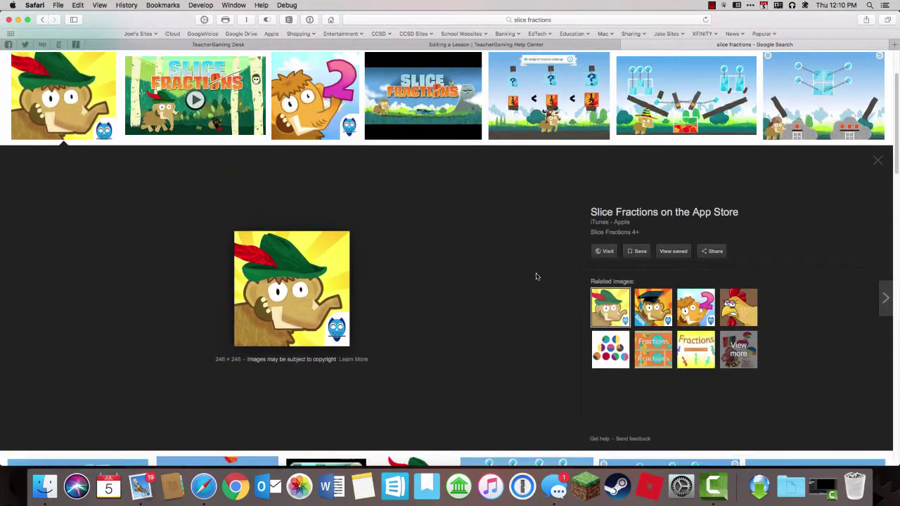
right_click(311, 303)
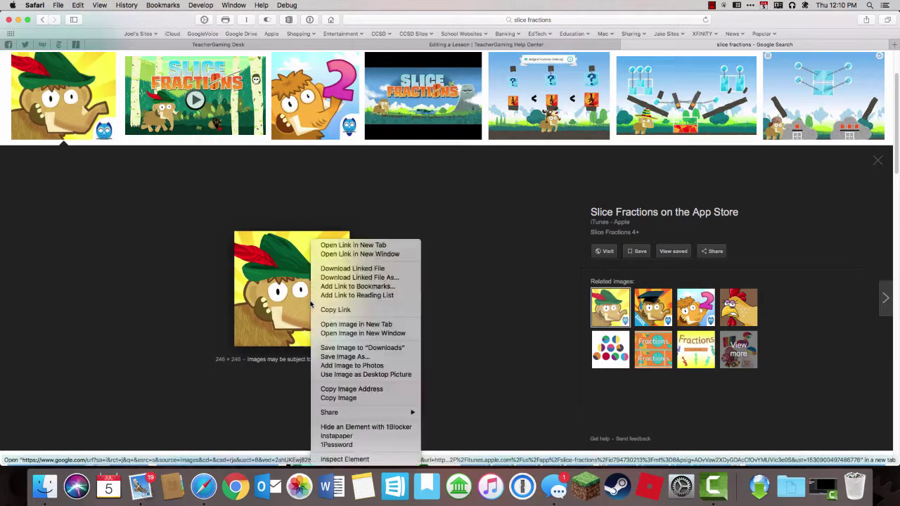
left_click(387, 393)
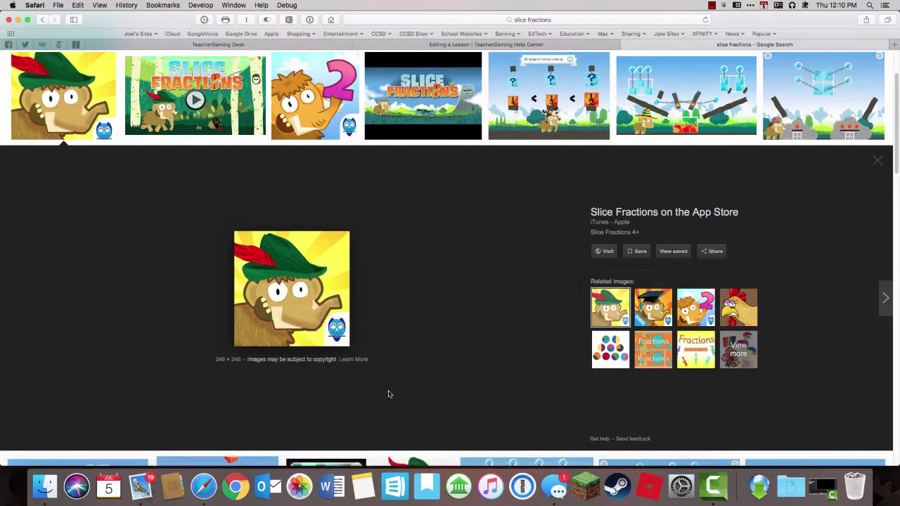
Return to the lesson and insert the image on the Intro Page using the copied image address
left_click(203, 45)
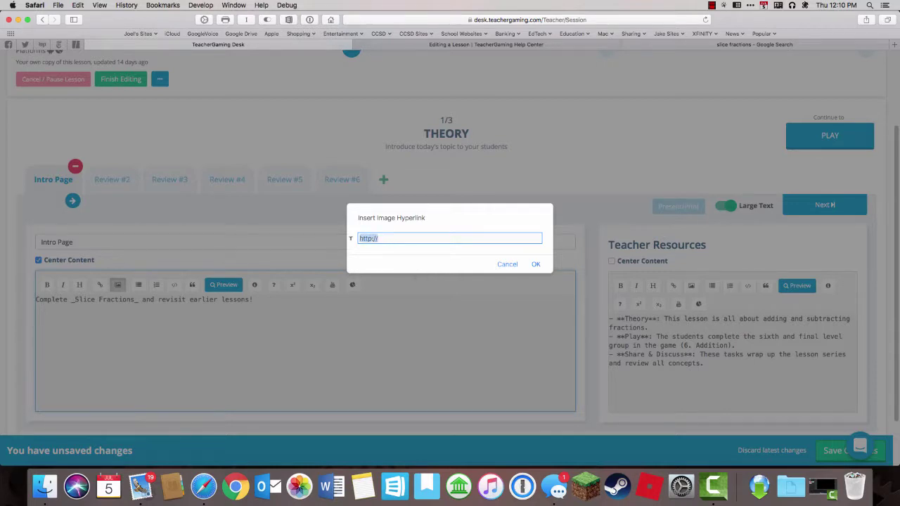
key("BackSpace")
key("super+v")
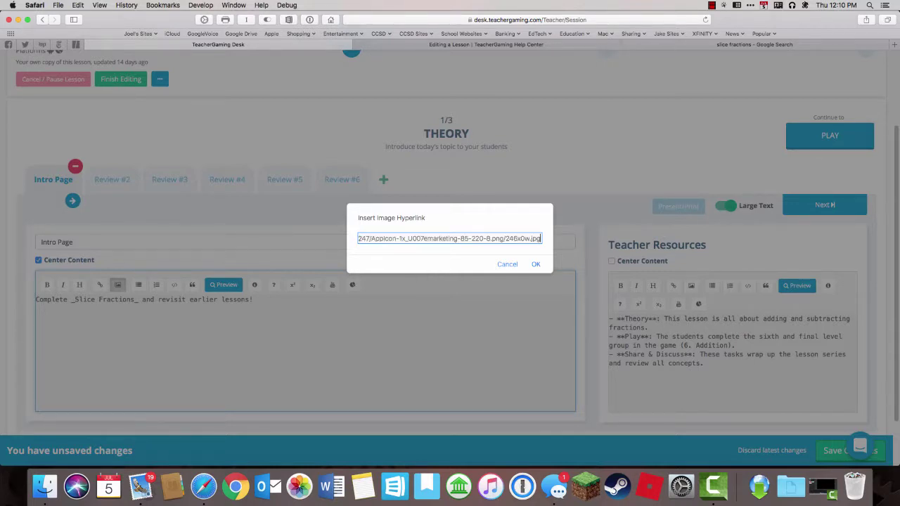
left_click(534, 264)
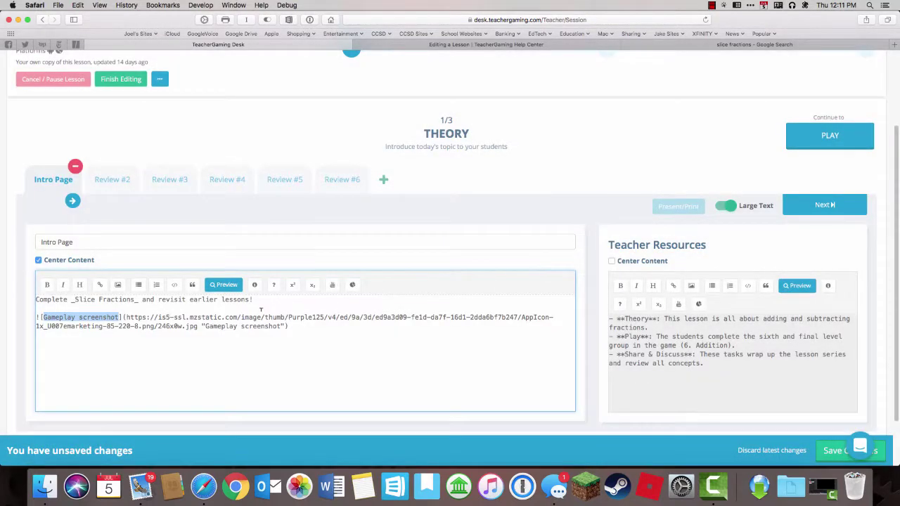
Preview the Intro Page to check its inserted image, and return to the Markdown source at the end of the image line
left_click(225, 285)
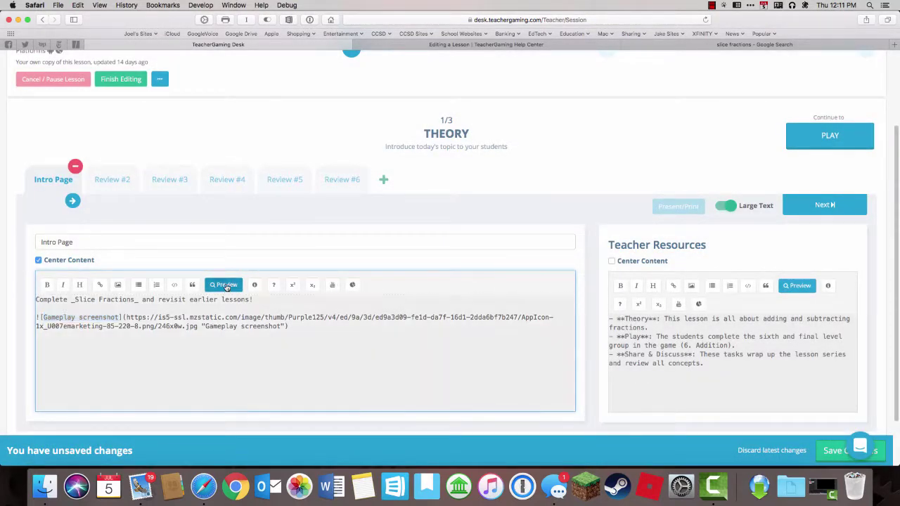
scroll(490, 316, "down", 5)
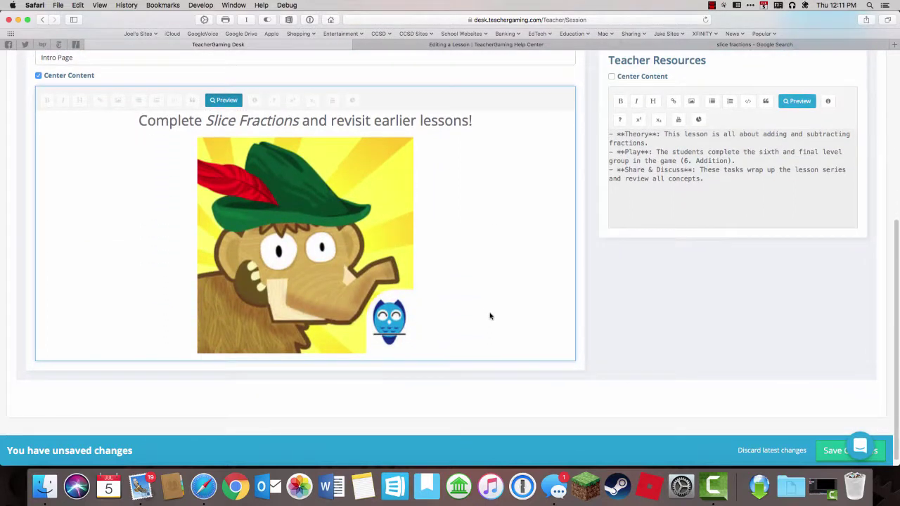
scroll(490, 317, "up", 3)
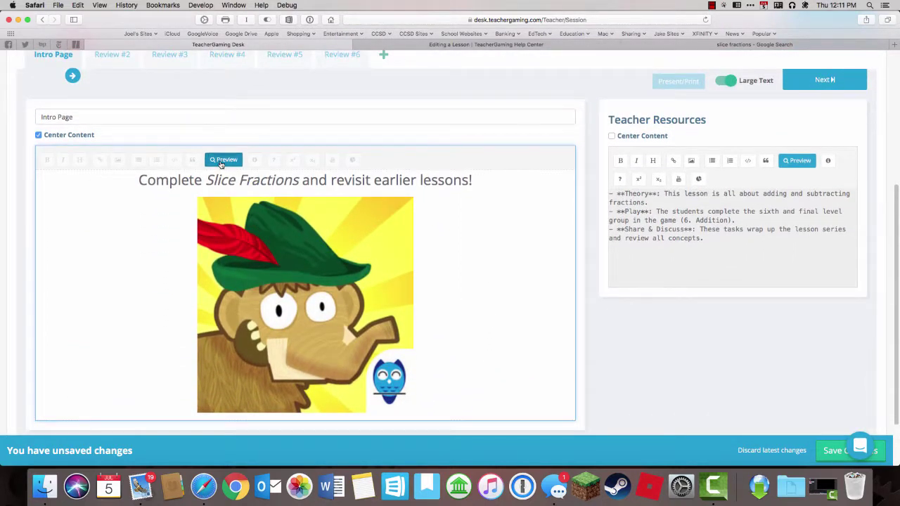
left_click(221, 161)
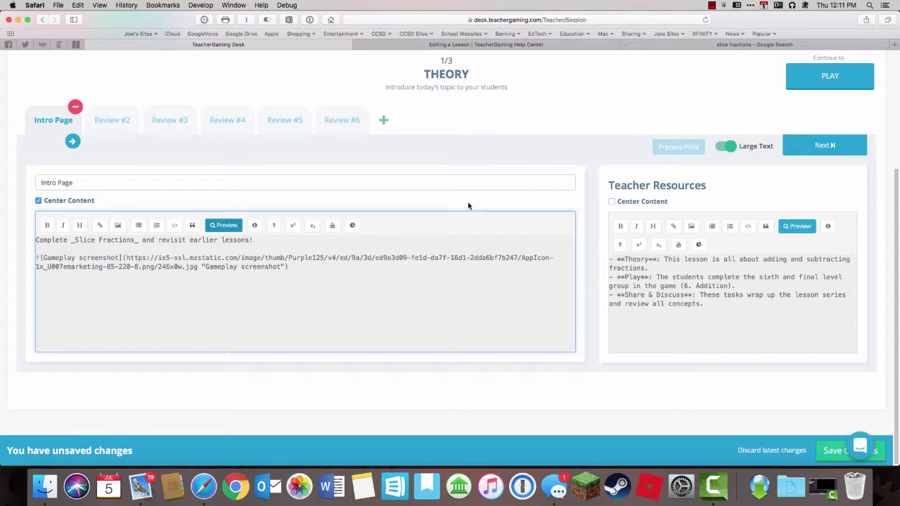
left_click(290, 267)
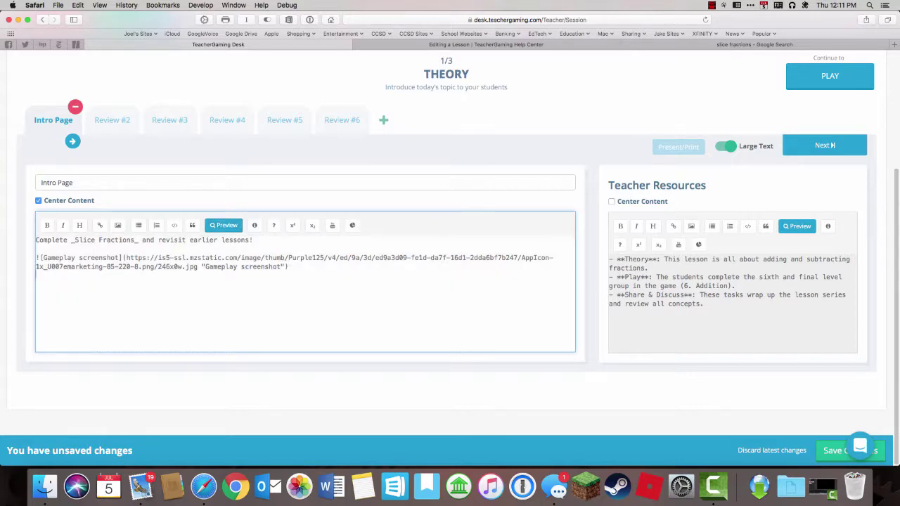
Open the Village East Elementary School Protopage in place of the image search and copy its web address
left_click(705, 47)
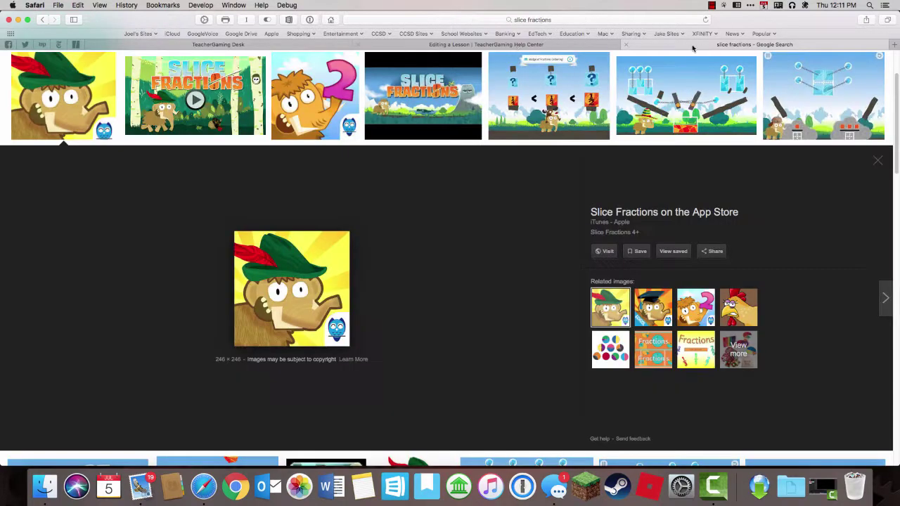
left_click(477, 33)
left_click(478, 47)
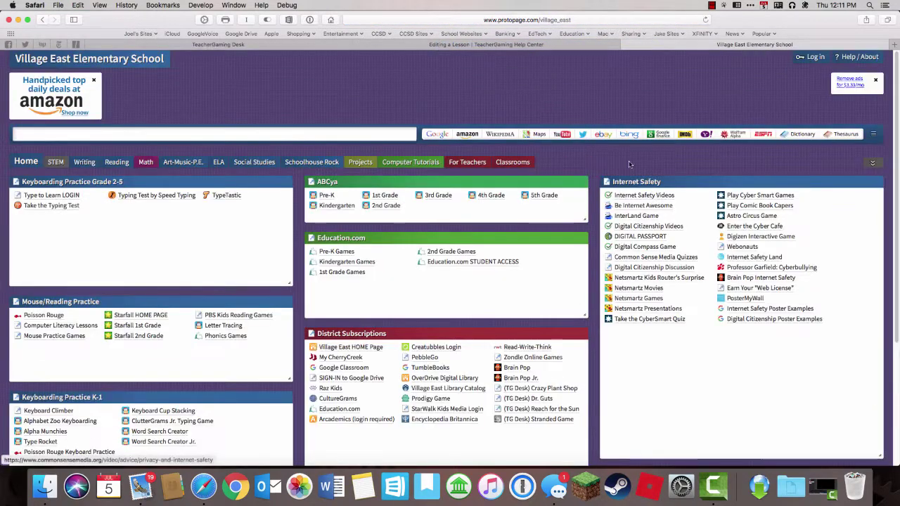
left_click(579, 19)
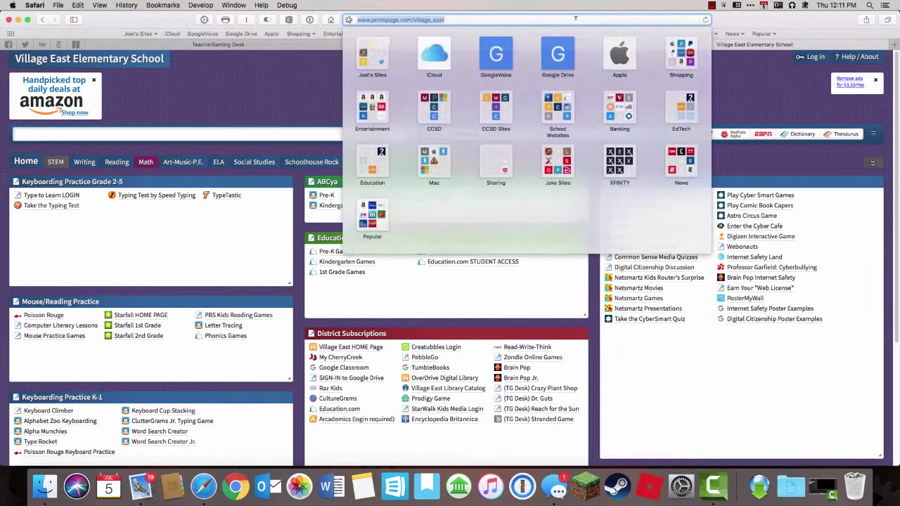
left_click(78, 5)
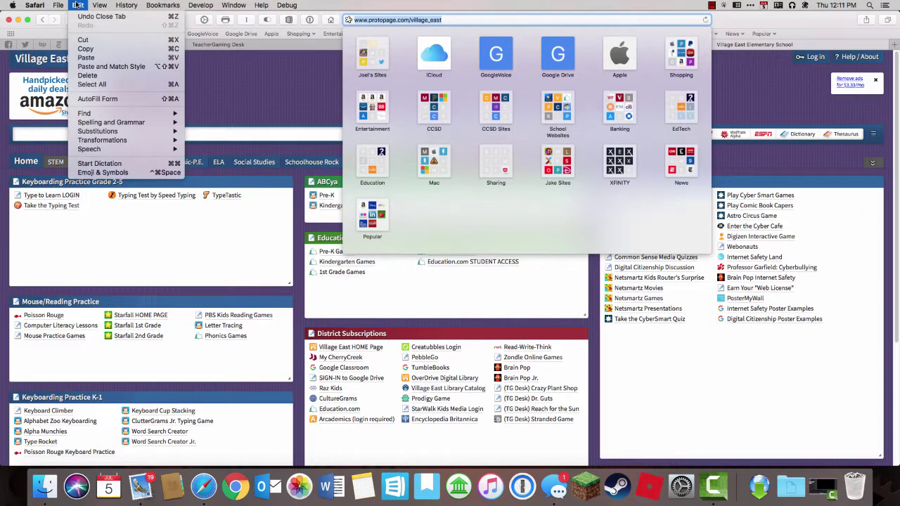
left_click(97, 49)
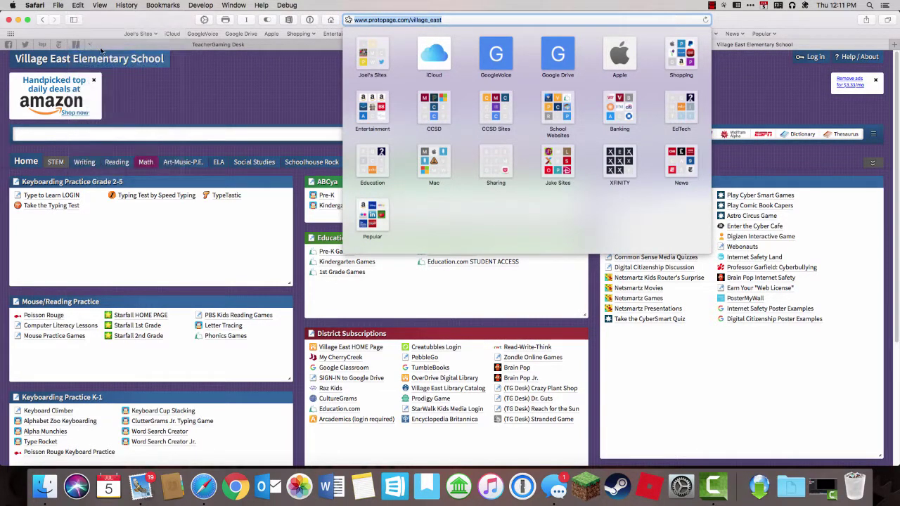
Return to the lesson and add the line "Visit our Protopage" between the Intro Page's first sentence and the image
left_click(149, 47)
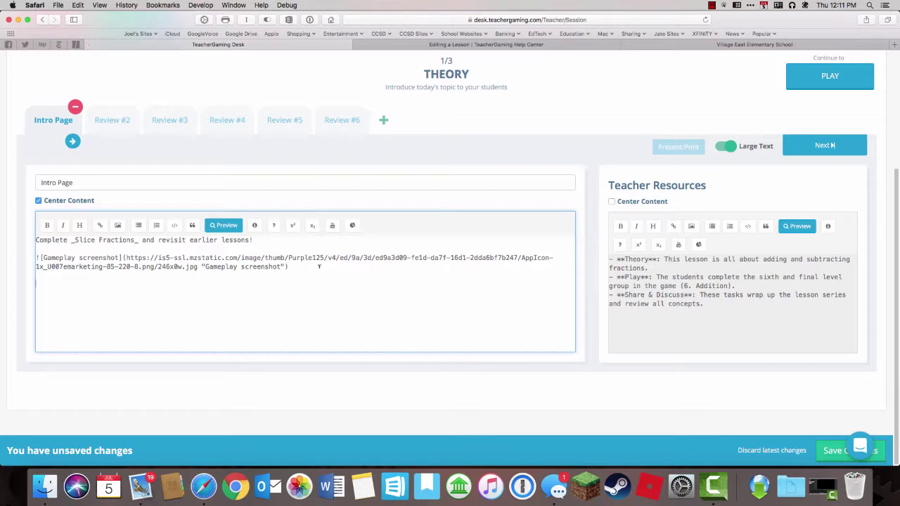
left_click(258, 239)
key("Return")
key("Return")
type("Vis")
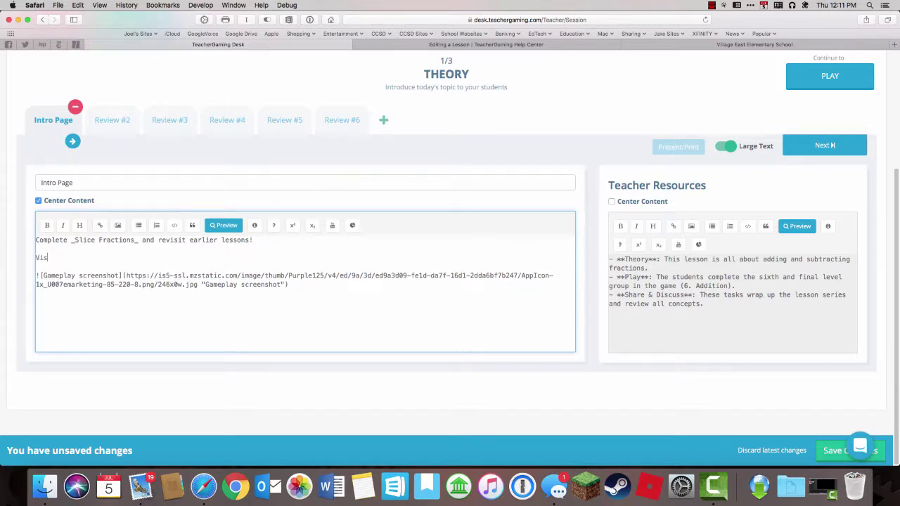
type("it our Protoa")
type("age:")
key("BackSpace")
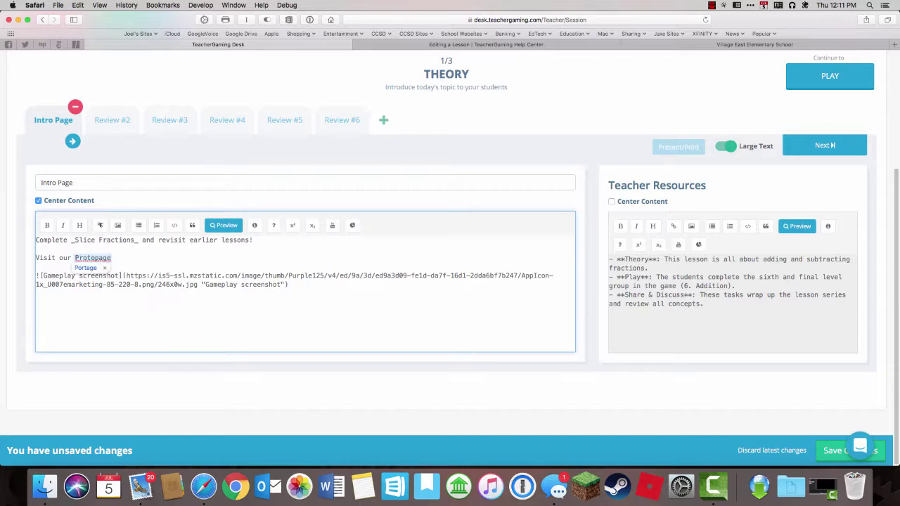
left_click(100, 225)
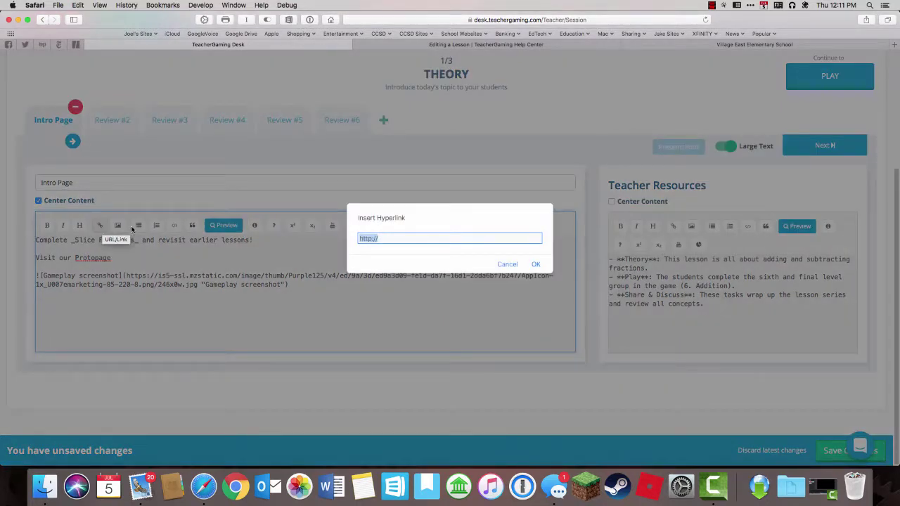
key("super+v")
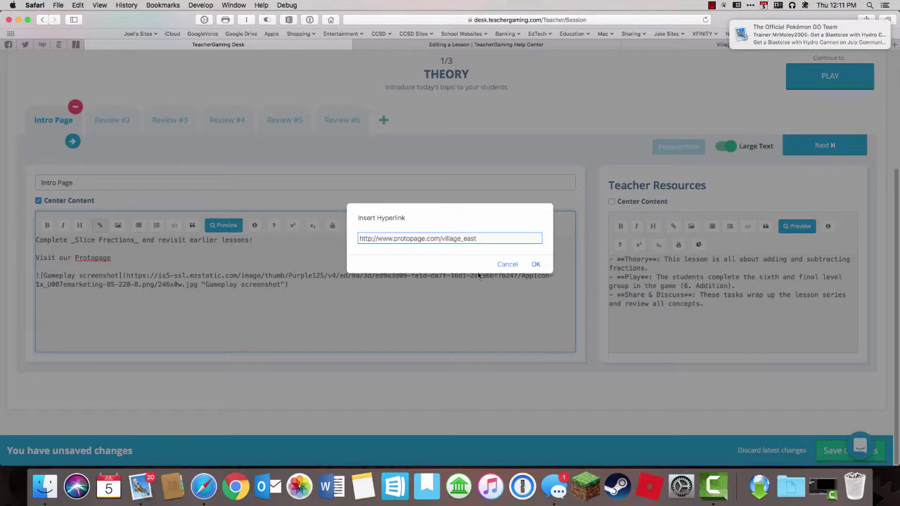
left_click(536, 264)
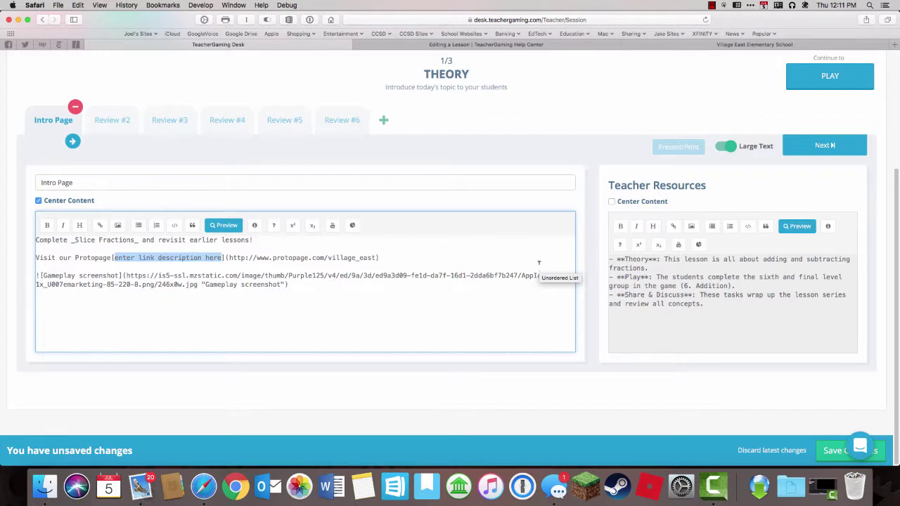
type("Village Eat")
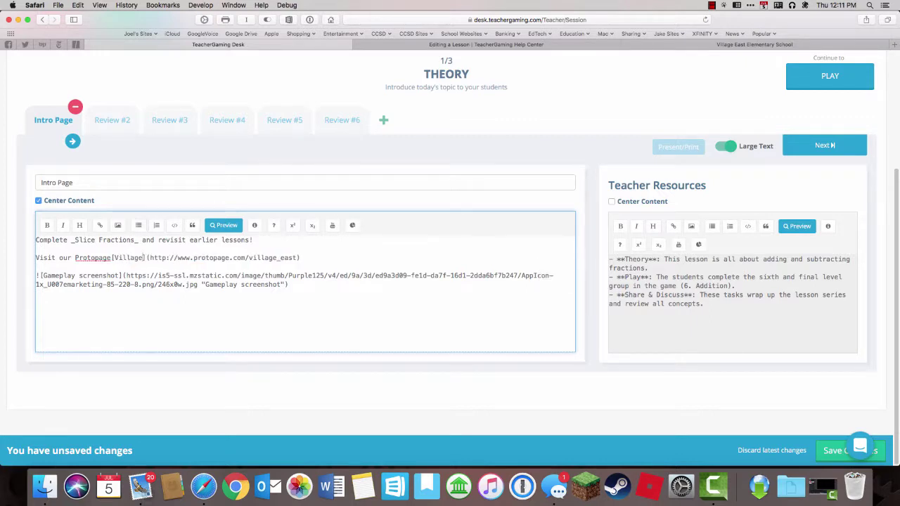
key("BackSpace")
type("st Home Page")
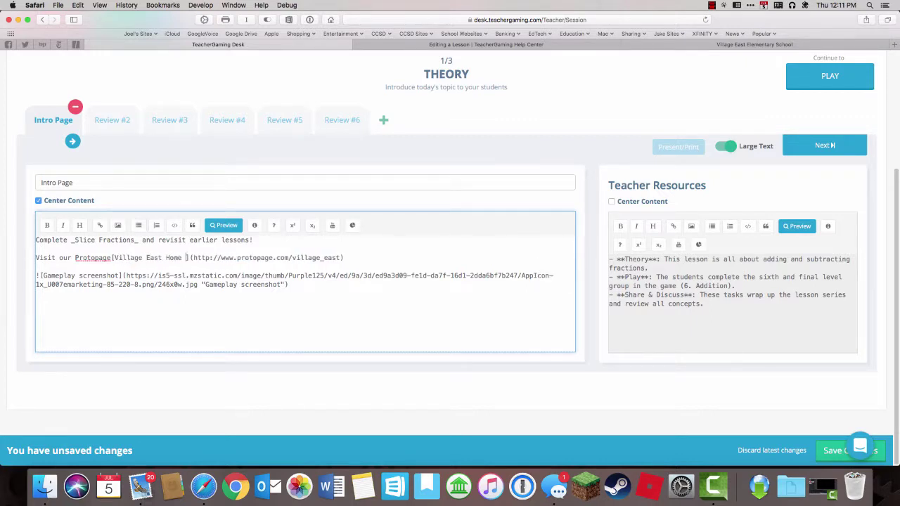
Delete the word "Protopage" in front of the Village East Home Page link
left_click(111, 259)
key("BackSpace")
key("BackSpace")
key("BackSpace")
key("BackSpace")
key("BackSpace")
key("BackSpace")
key("BackSpace")
key("BackSpace")
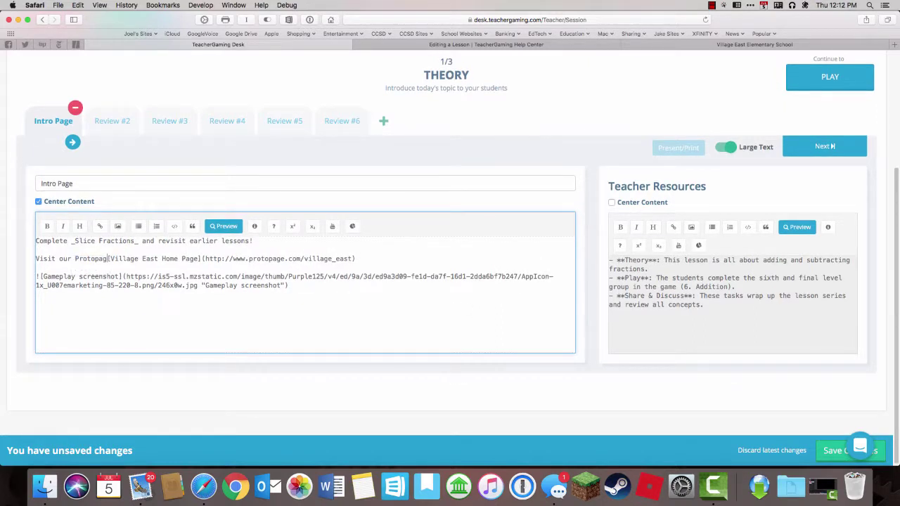
key("BackSpace")
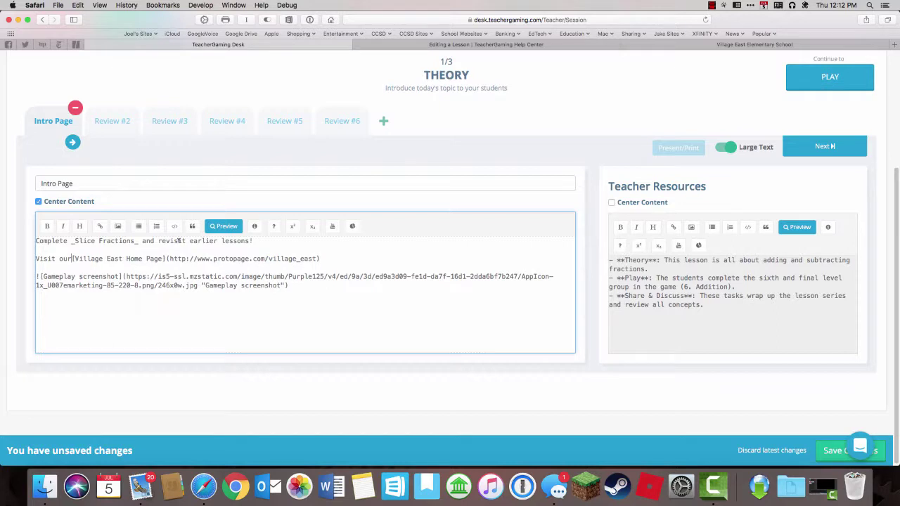
Preview the Intro Page, test its Village East Home Page link and return to the lesson
left_click(224, 225)
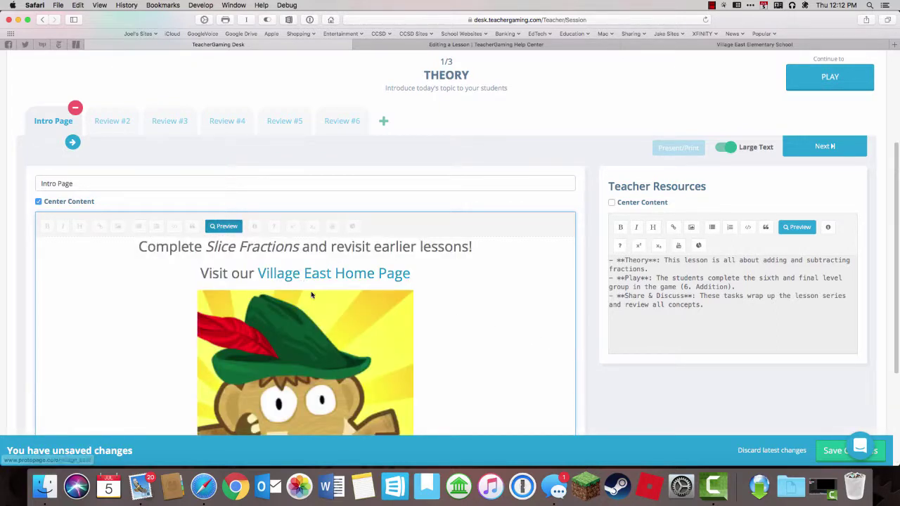
left_click(346, 277)
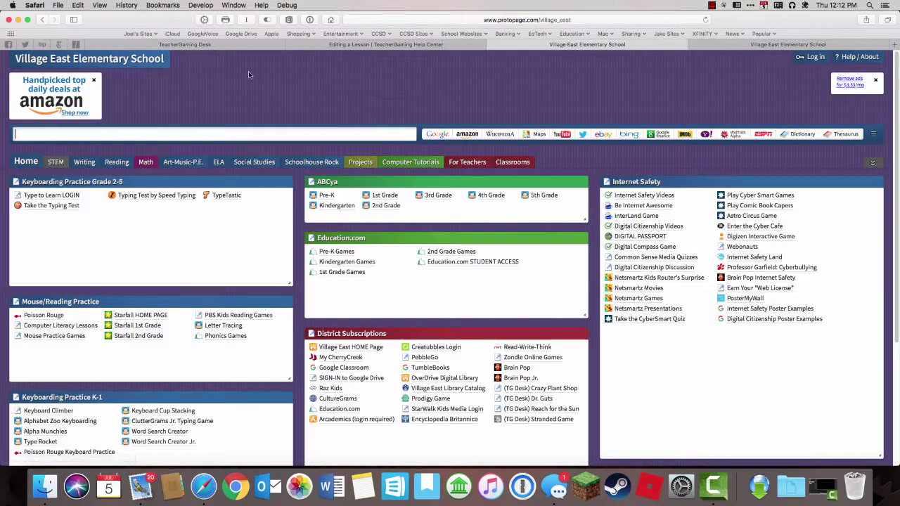
left_click(236, 45)
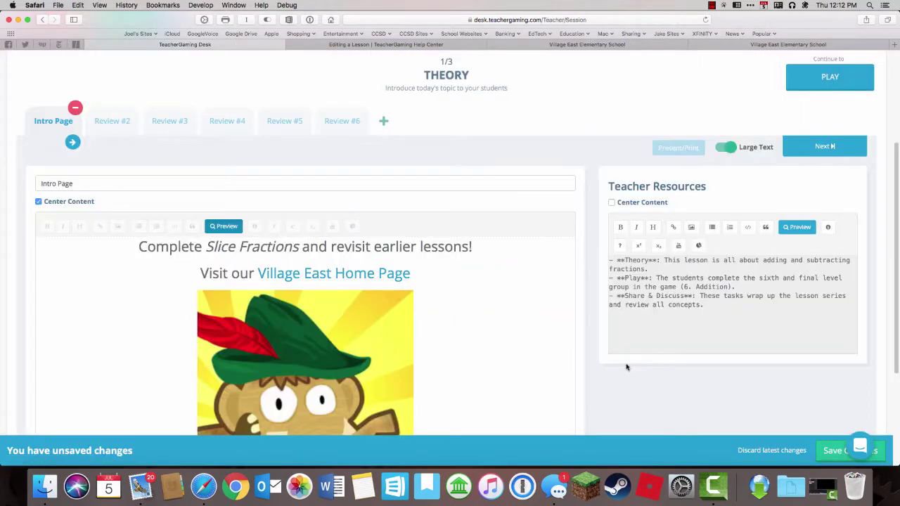
scroll(553, 374, "down", 5)
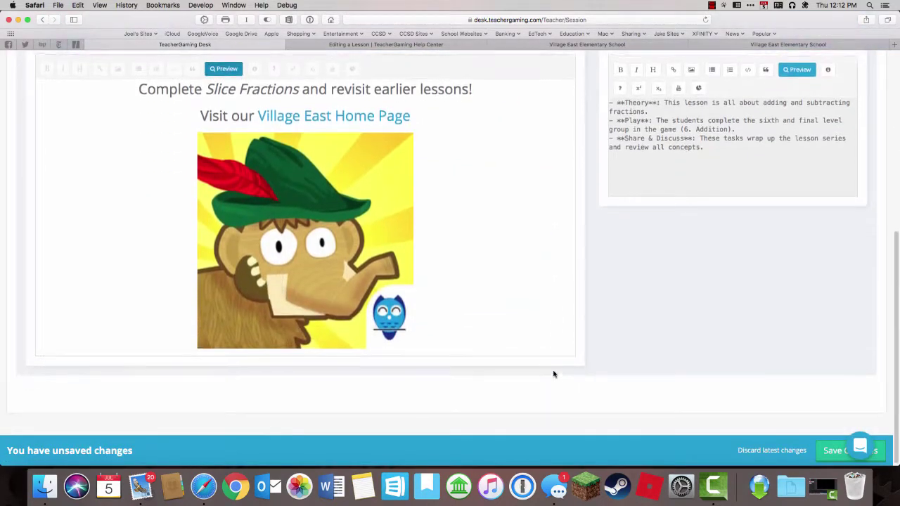
Save the changes made to the Intro Page
left_click(826, 452)
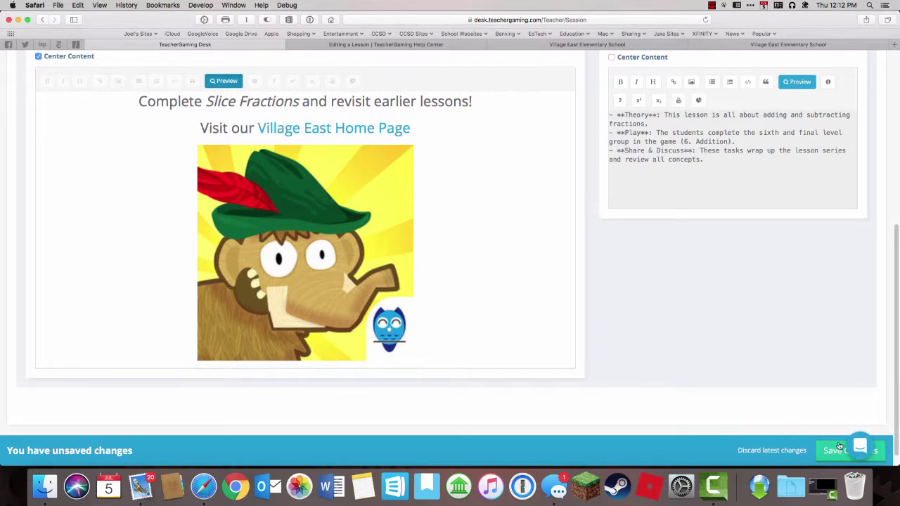
mouse_move(792, 21)
left_mouse_down()
mouse_move(738, 10)
mouse_move(794, 9)
left_mouse_up()
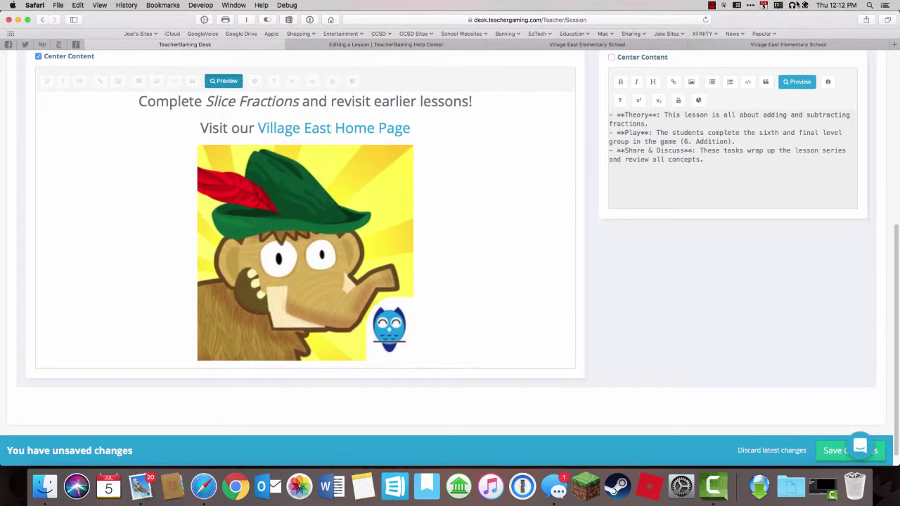
left_click(831, 452)
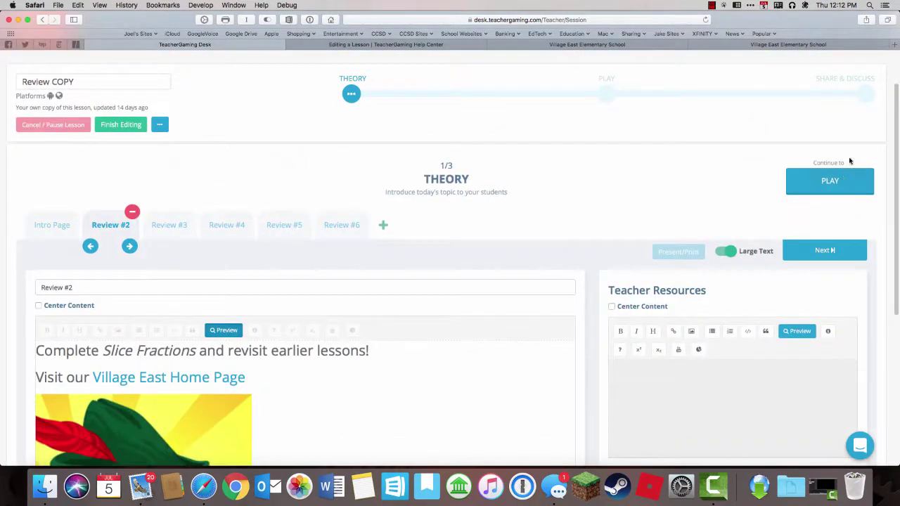
Finish editing the lesson from its Play section and go back to the Theory section
left_click(826, 185)
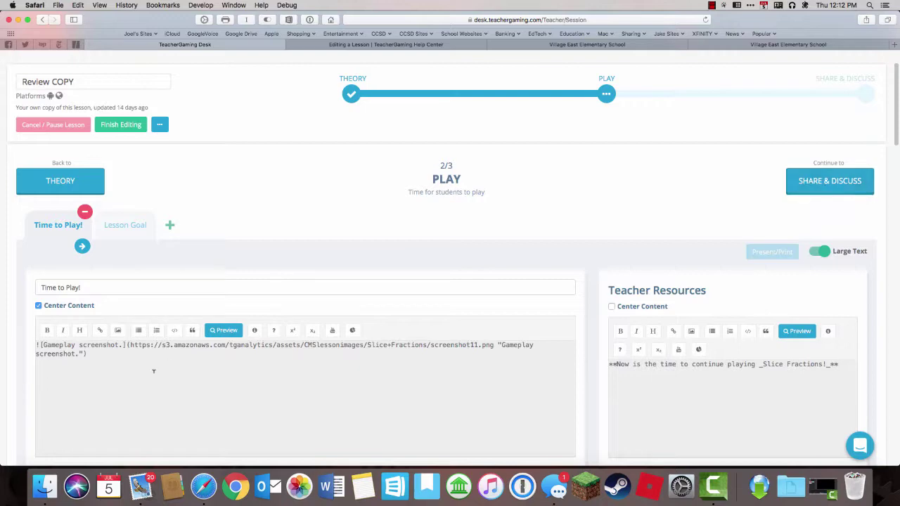
left_click(125, 126)
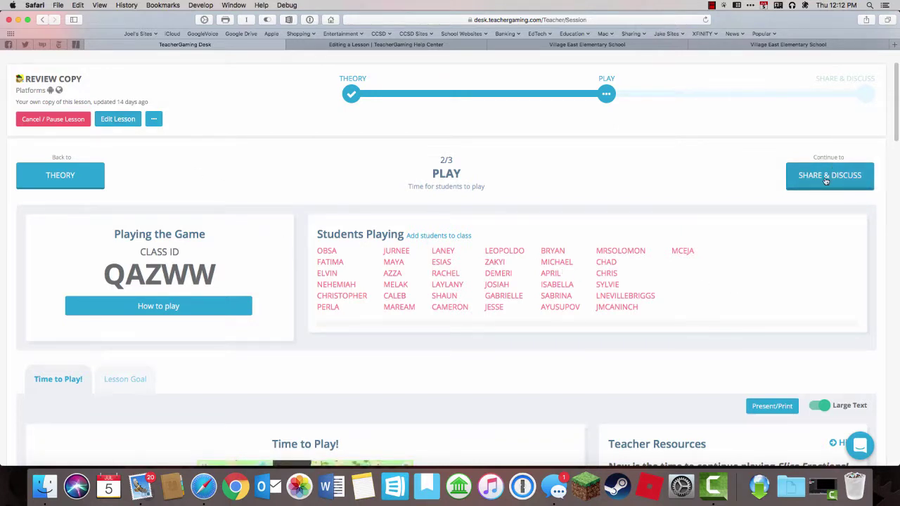
left_click(53, 176)
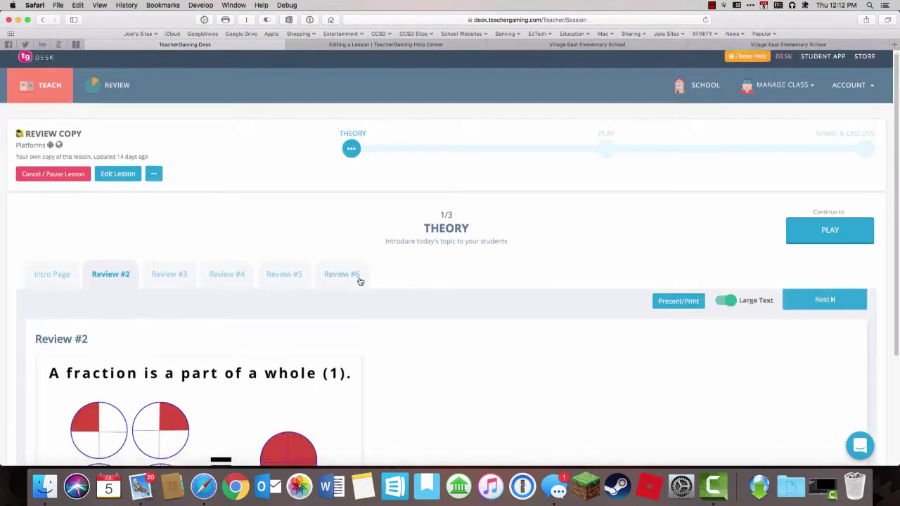
Look through the Intro Page, Review #2 and Review #3 of the Theory section as they appear in the lesson
scroll(360, 281, "down", 3)
left_click(61, 169)
scroll(499, 311, "down", 3)
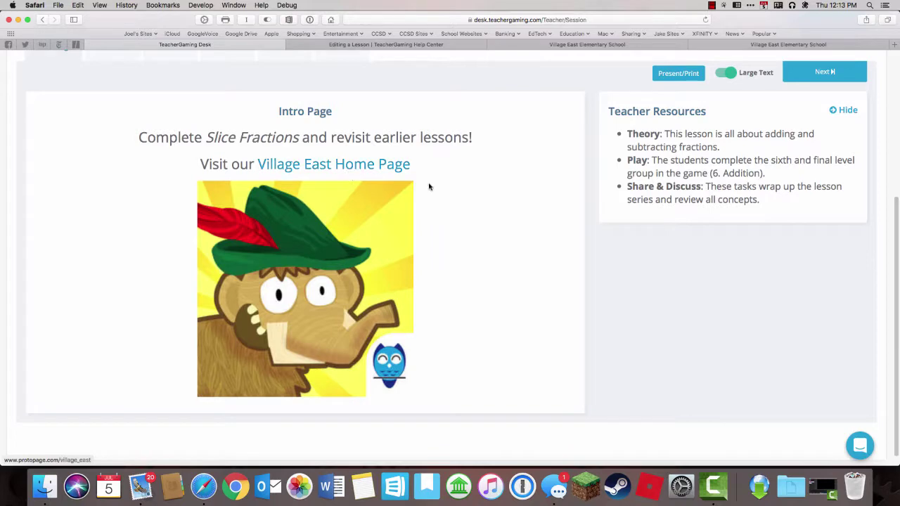
scroll(443, 186, "up", 2)
left_click(824, 138)
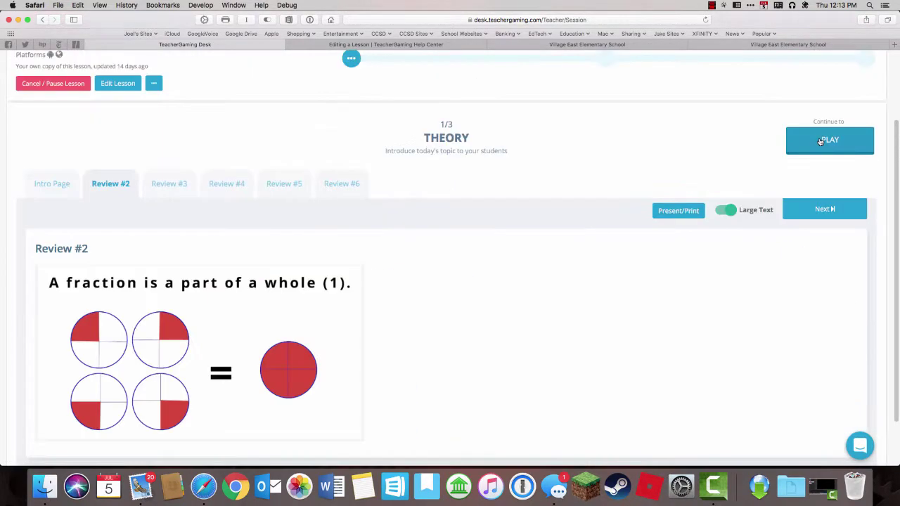
scroll(506, 351, "down", 2)
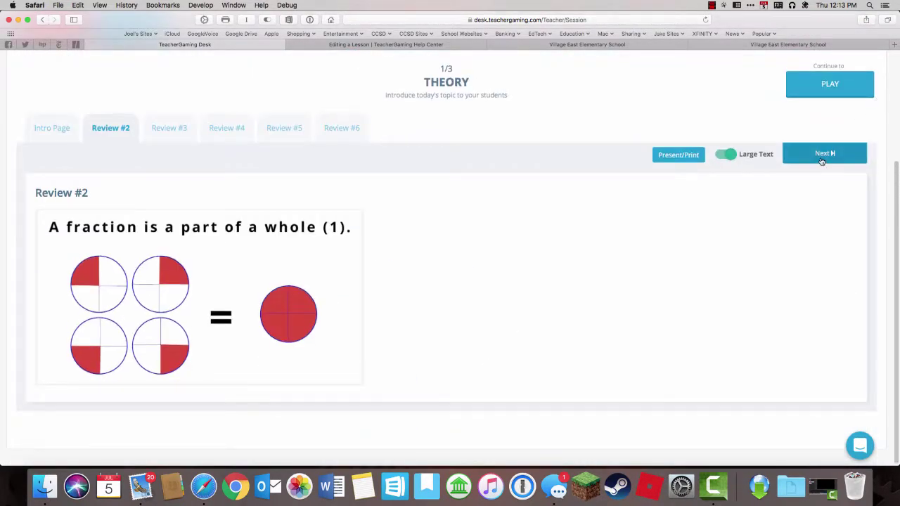
left_click(820, 156)
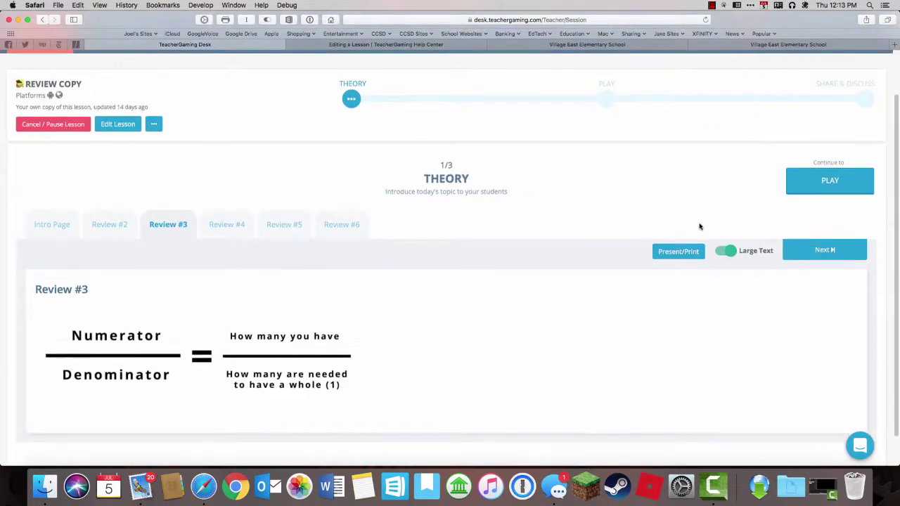
scroll(699, 227, "down", 3)
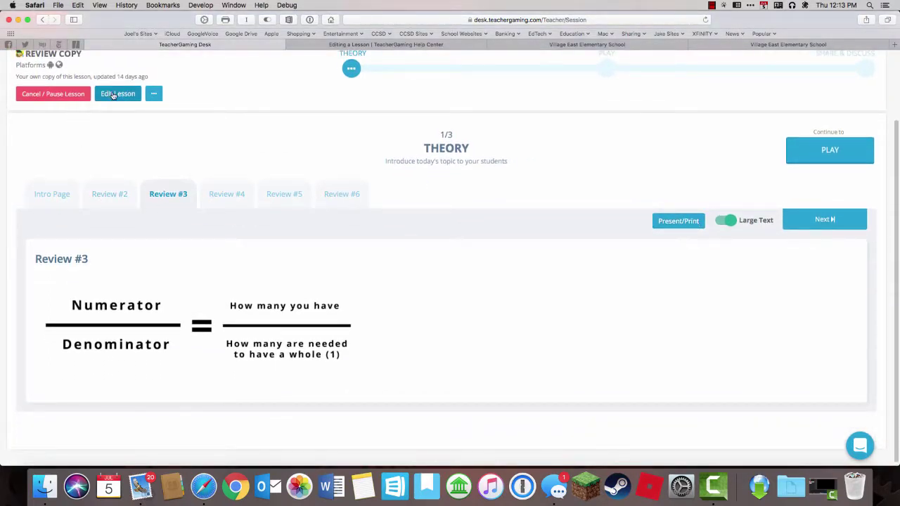
Pause the Review COPY lesson, keeping its current progress, and return to the lesson catalogue
left_click(113, 95)
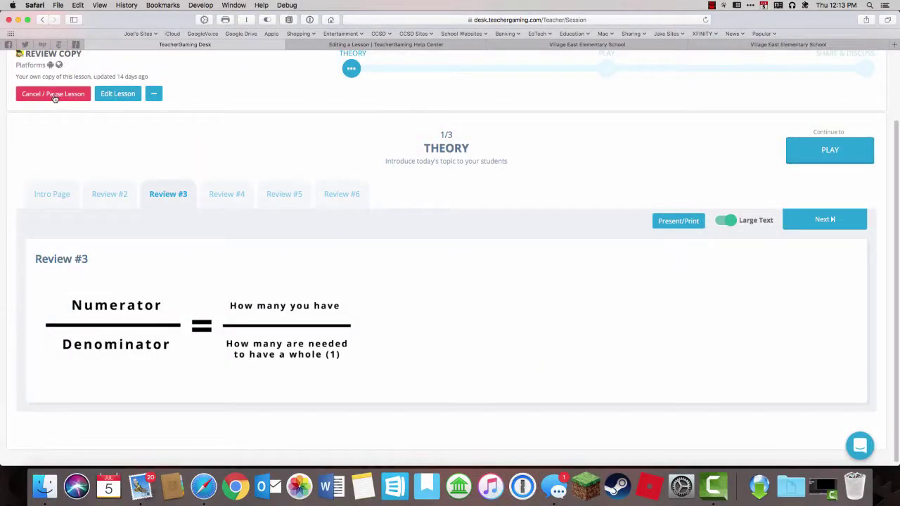
left_click(54, 98)
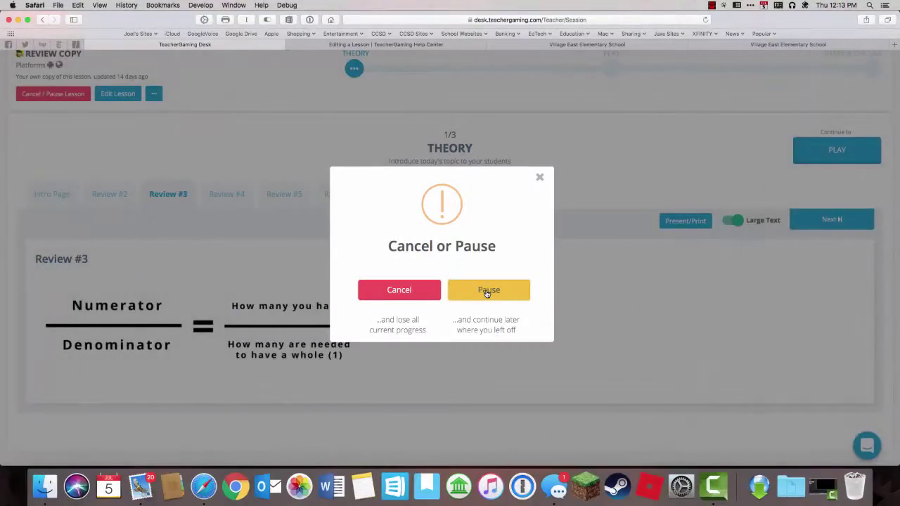
left_click(487, 290)
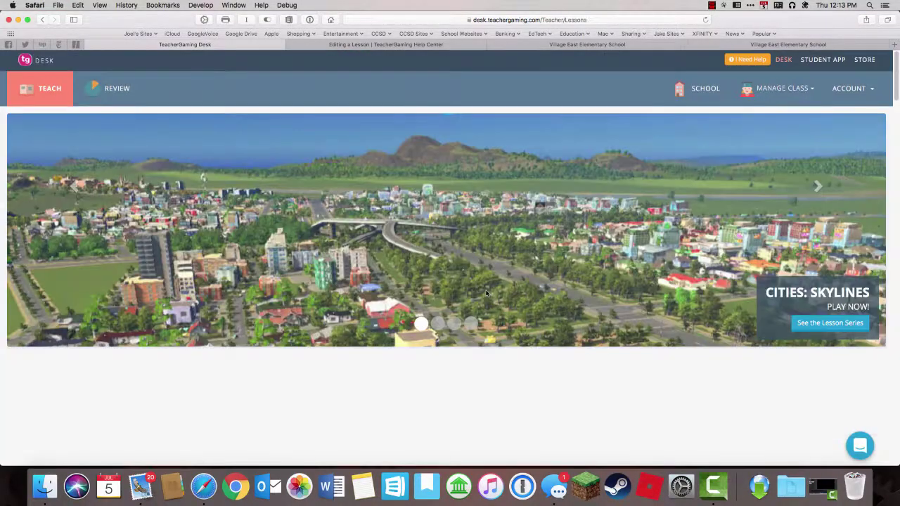
scroll(487, 293, "down", 1)
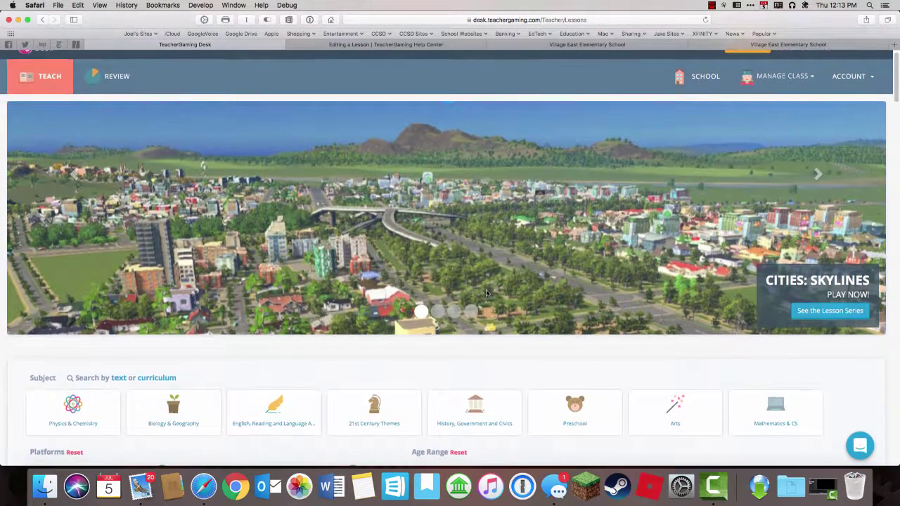